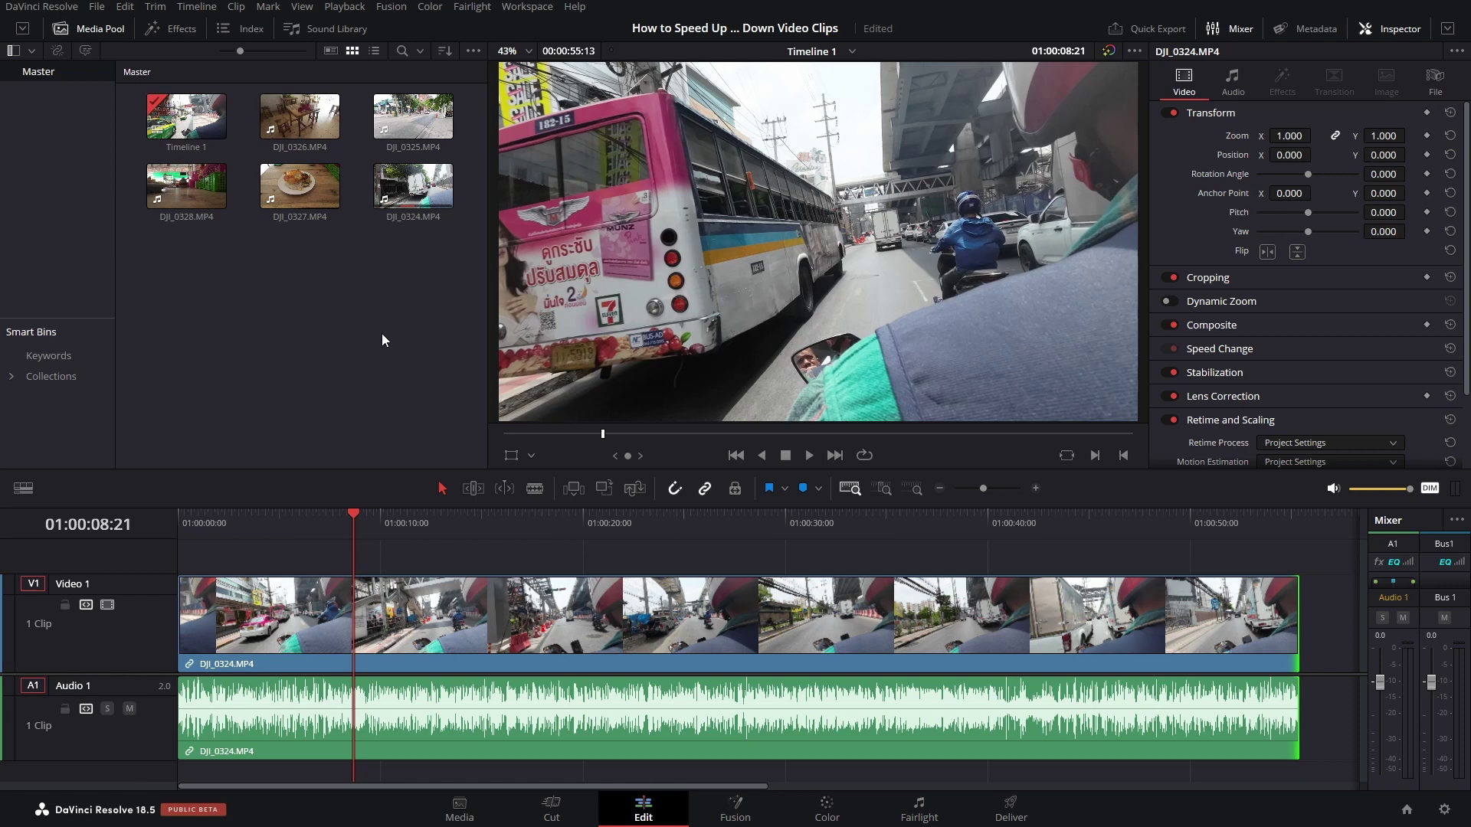
# Show retime controls on DJI_0324 and review its speed menu, leaving it at 100%
pyautogui.click(606, 615)
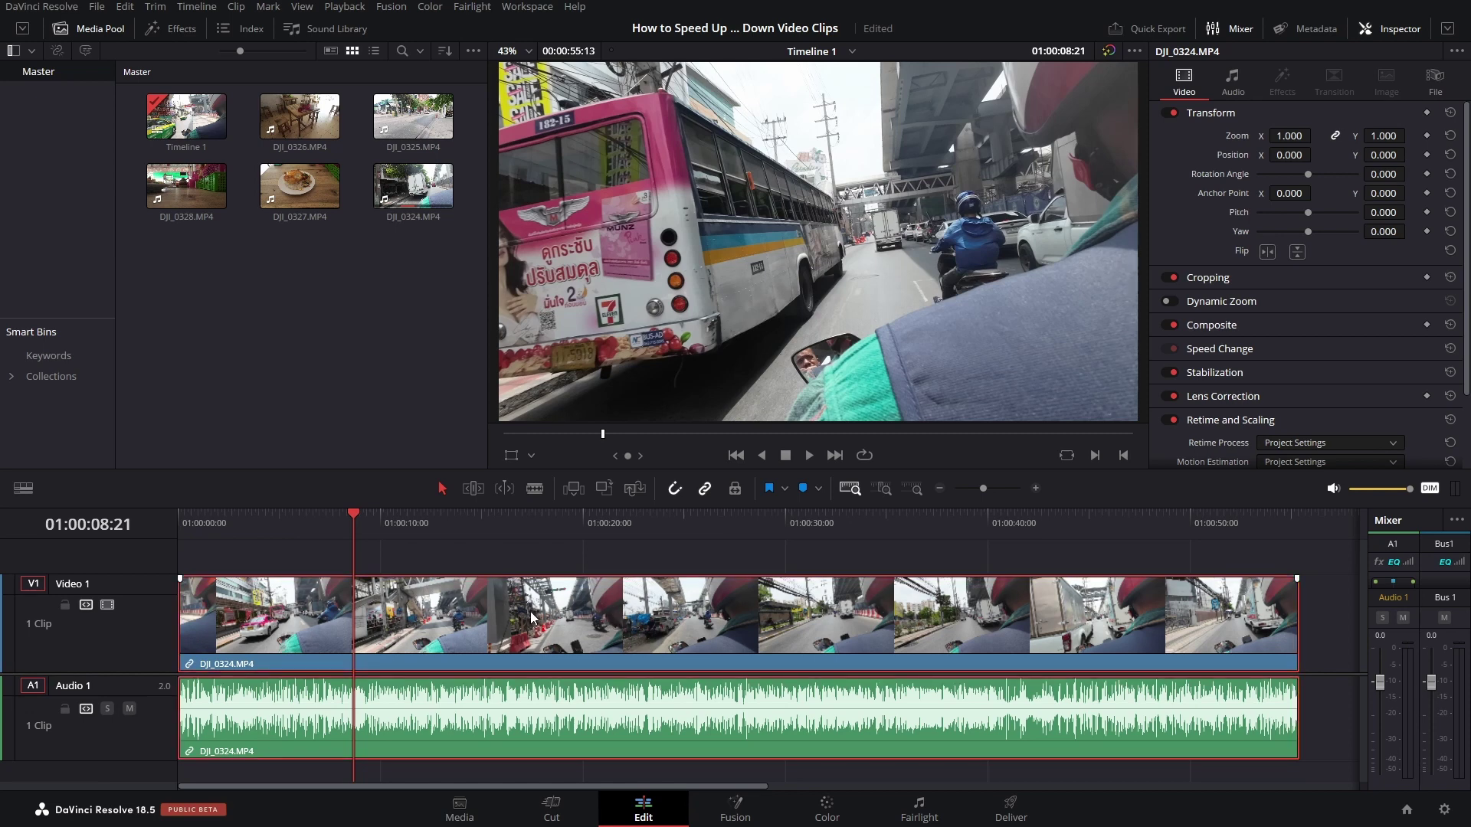
pyautogui.hotkey('ctrl', 'r')
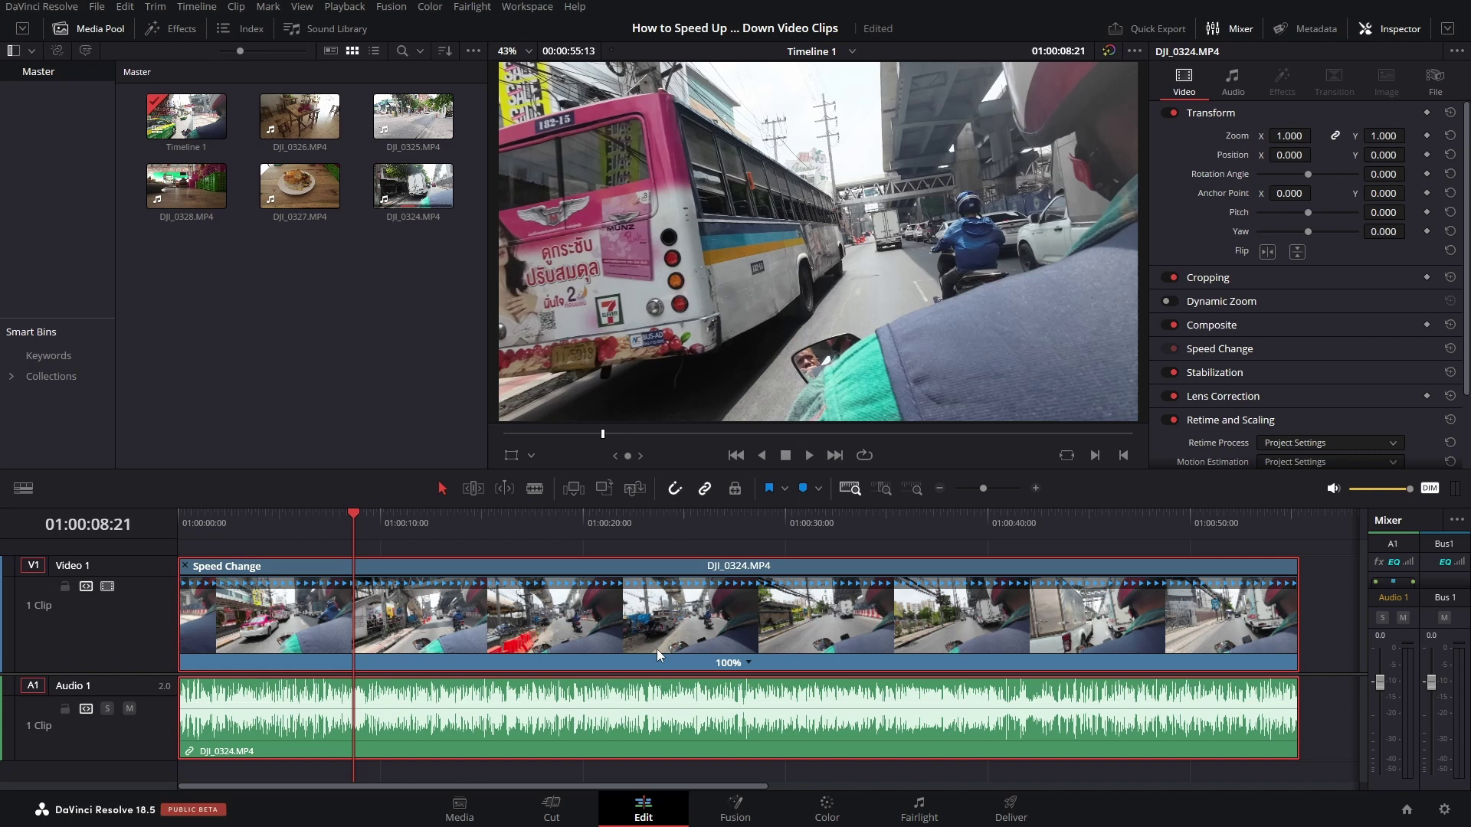
pyautogui.click(749, 664)
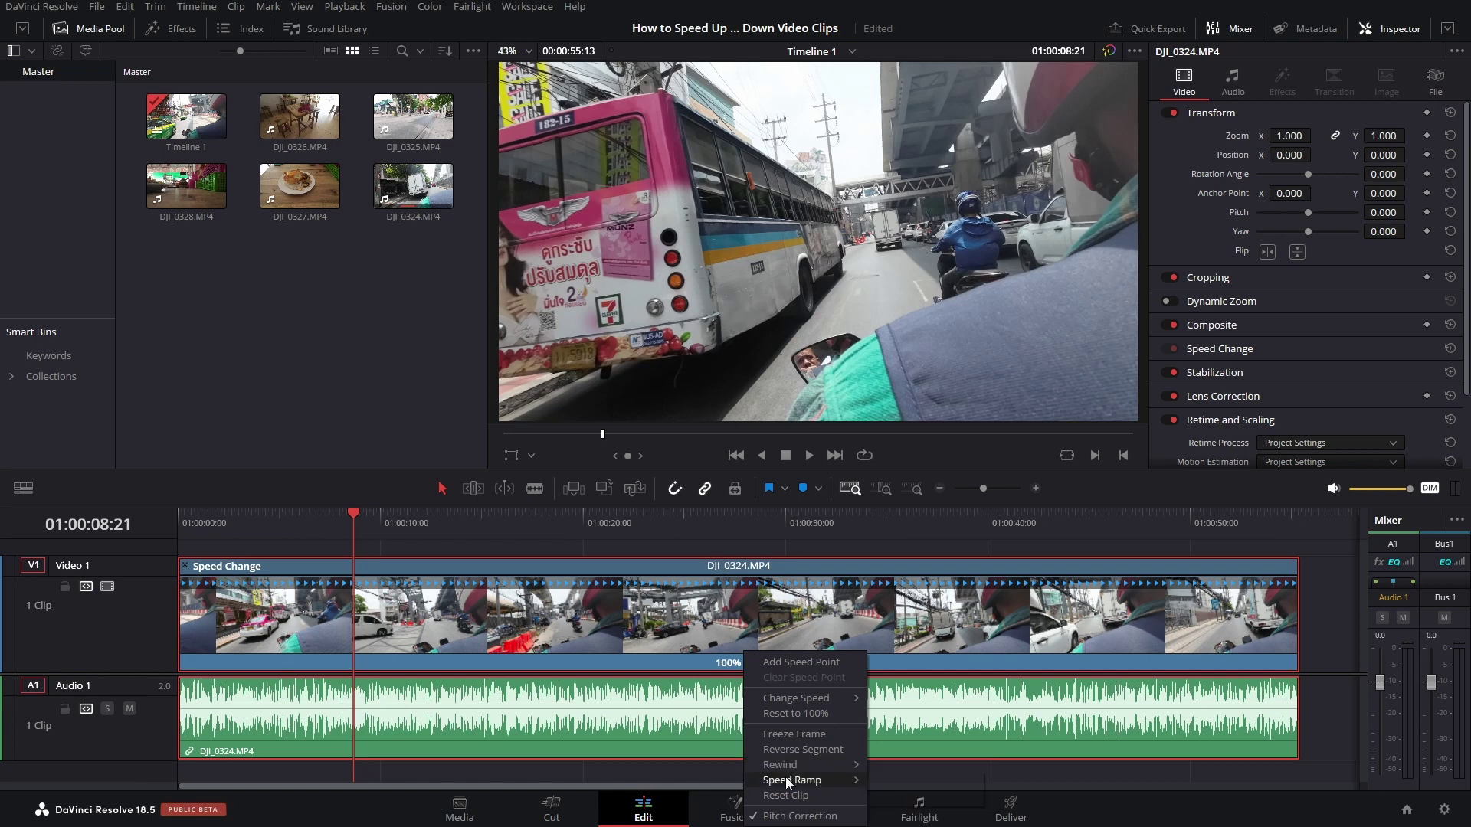
pyautogui.moveTo(786, 781)
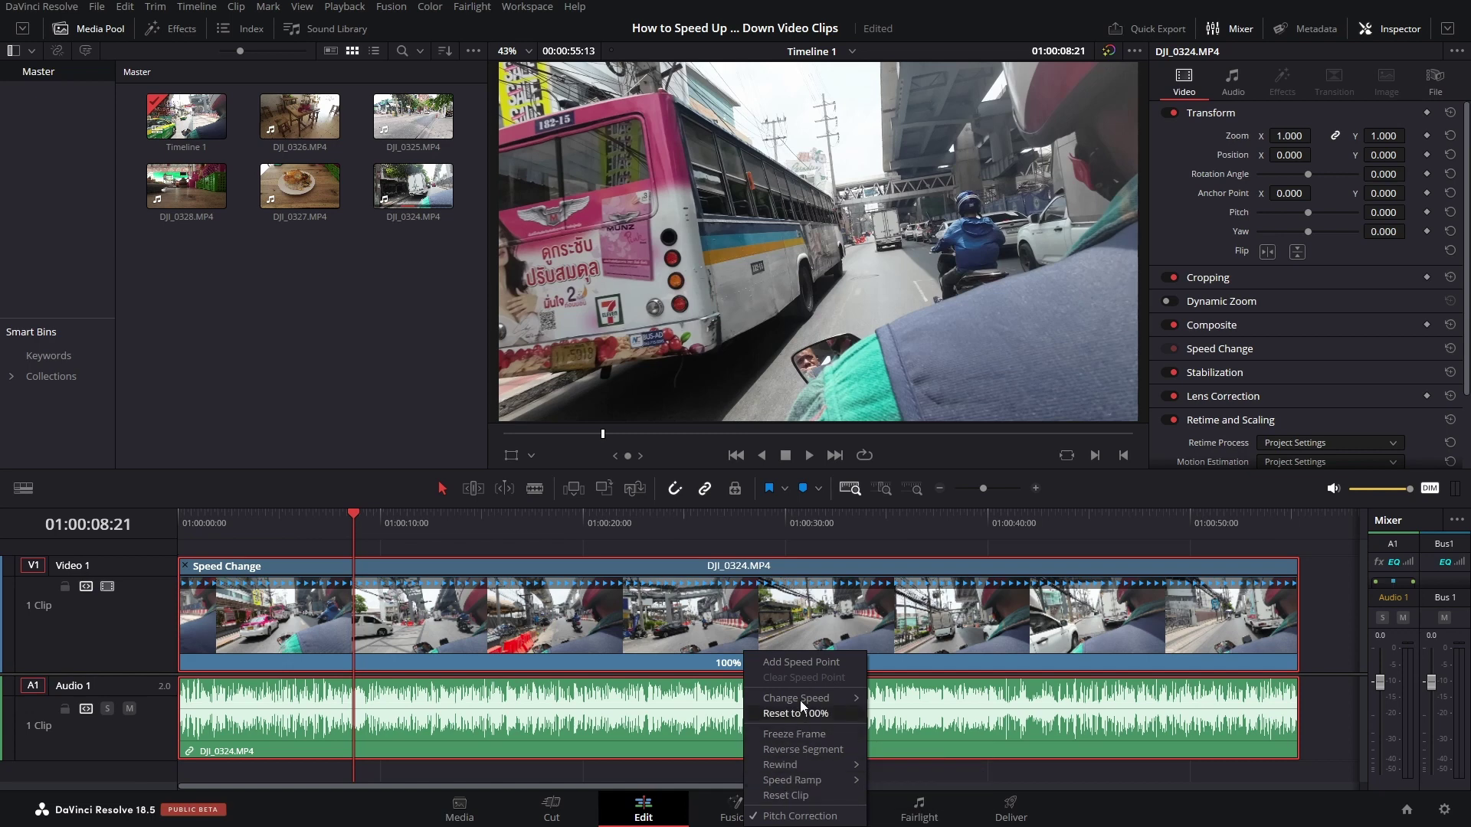
pyautogui.moveTo(796, 702)
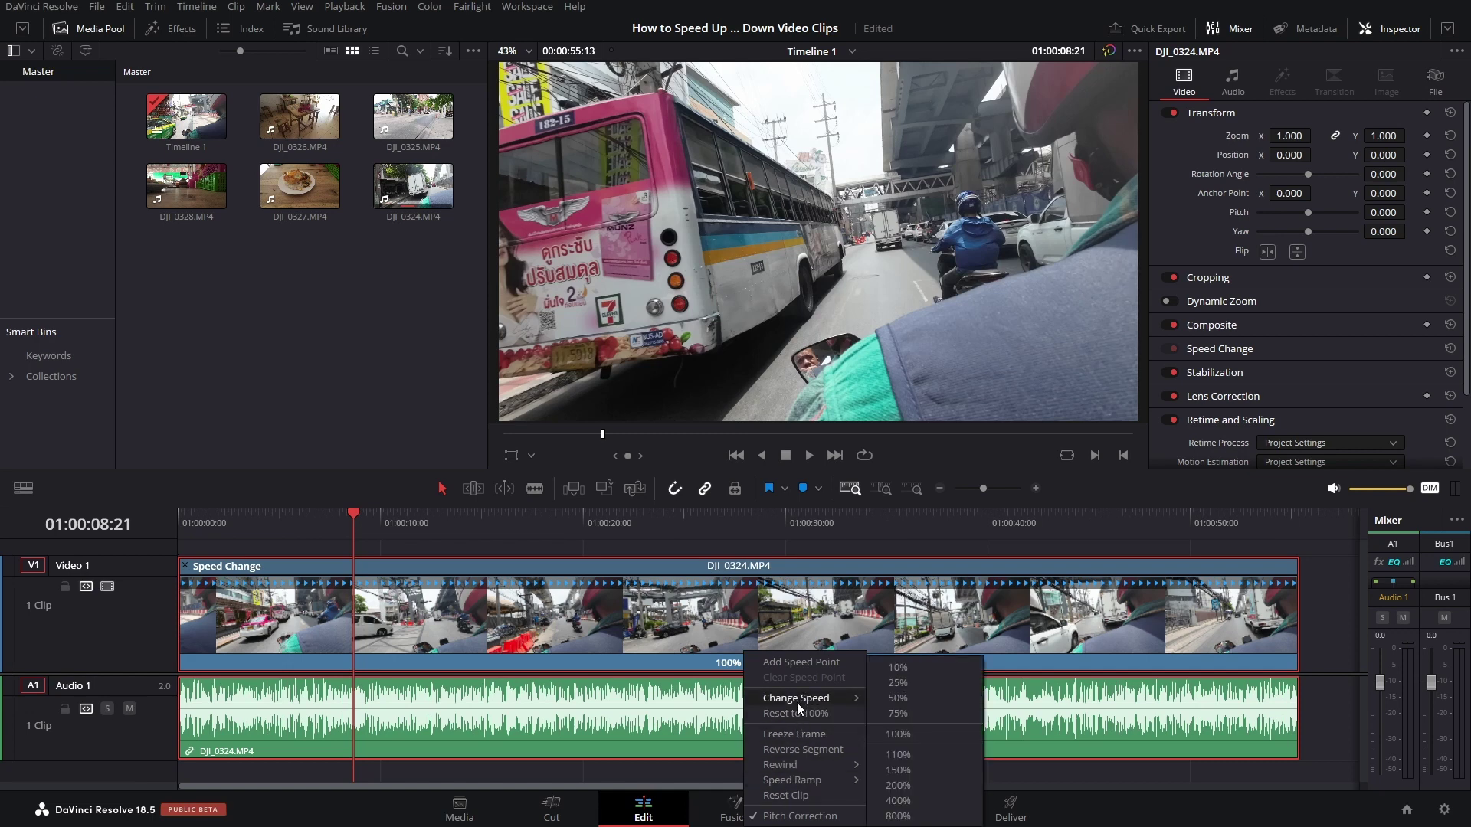
pyautogui.click(741, 517)
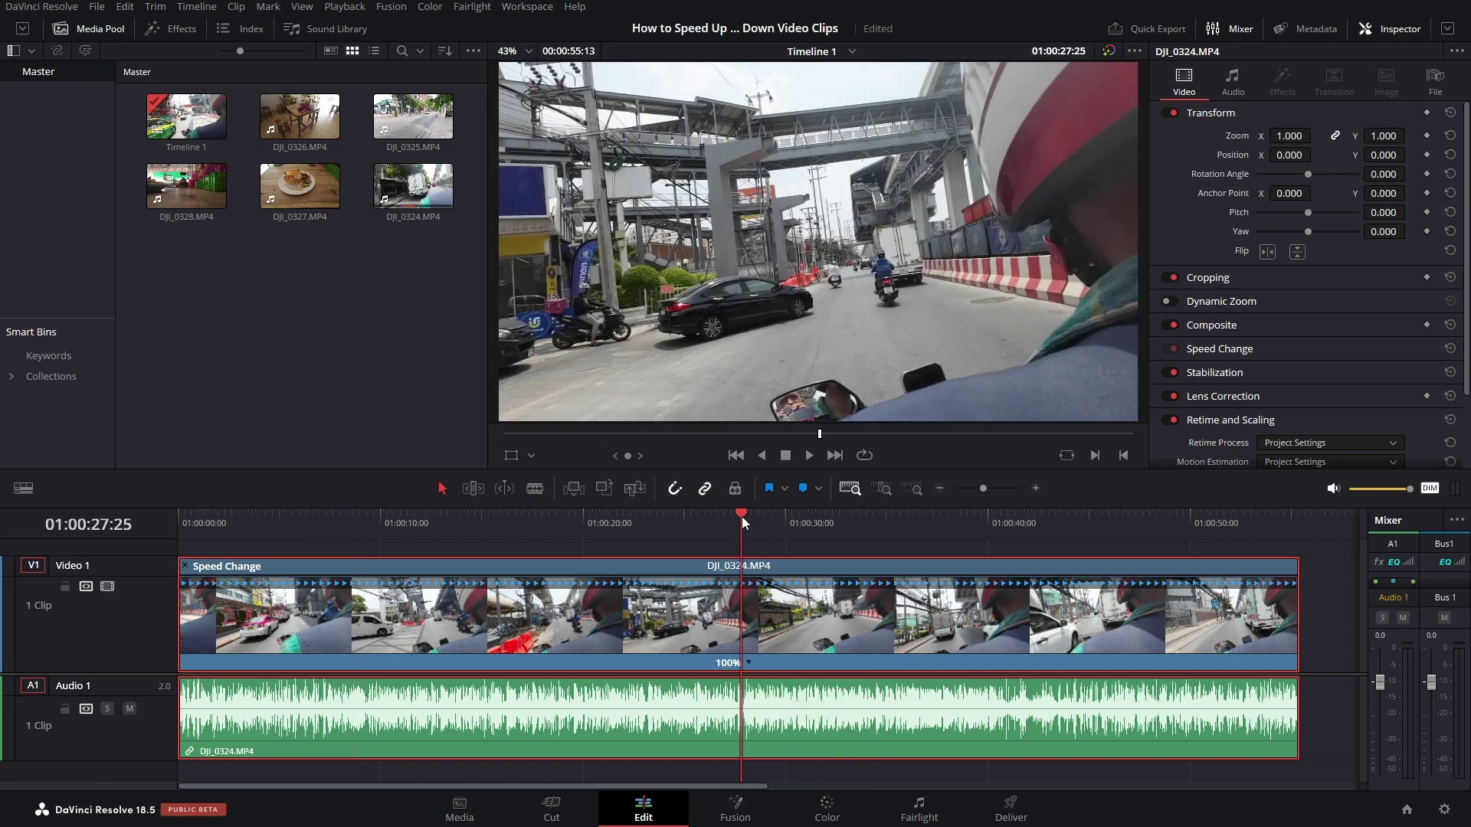
pyautogui.click(534, 517)
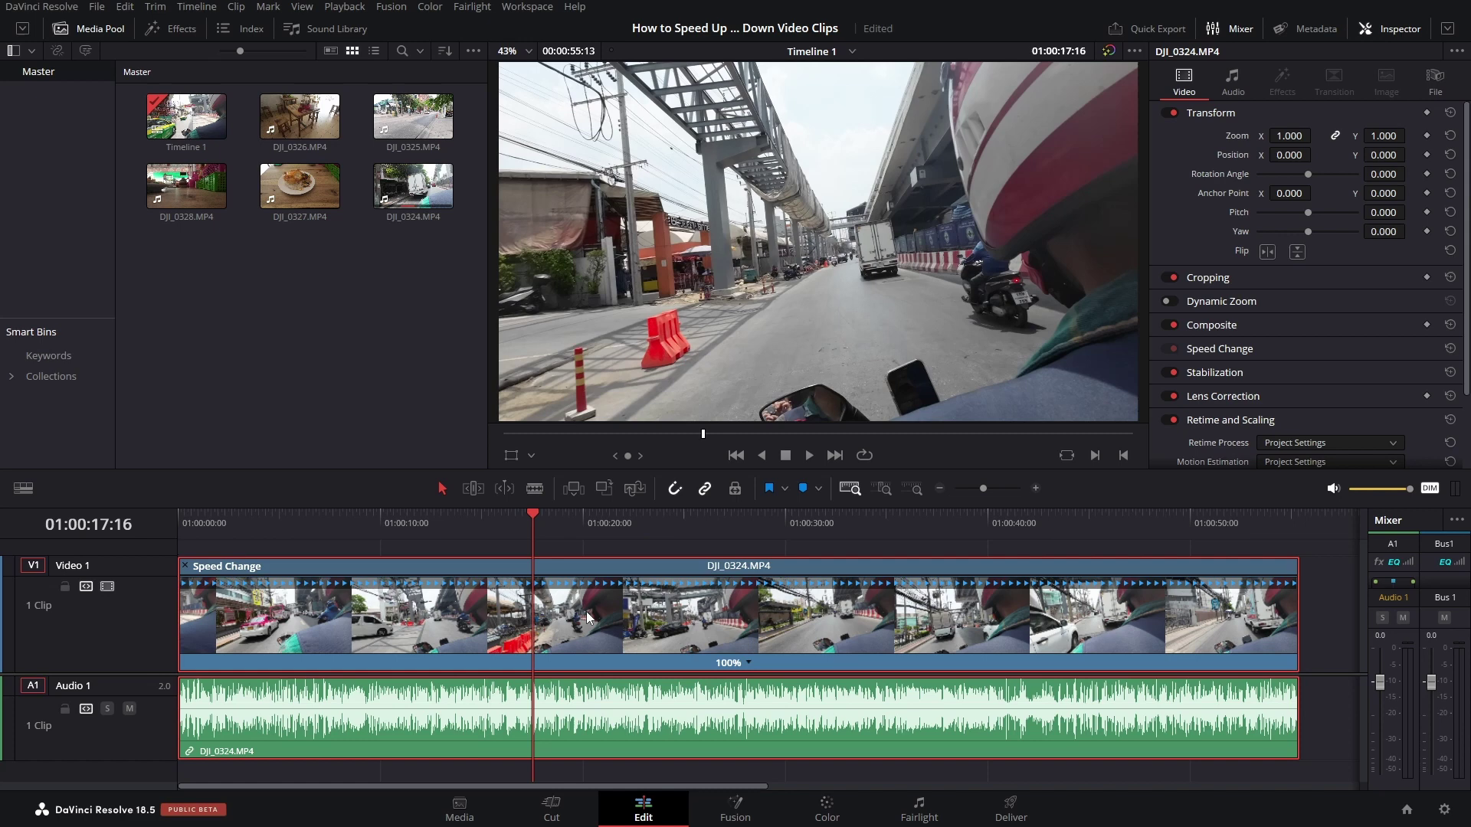
# Hide the retime controls and split DJI_0324 at 01:00:08:23
pyautogui.hotkey('ctrl', 'r')
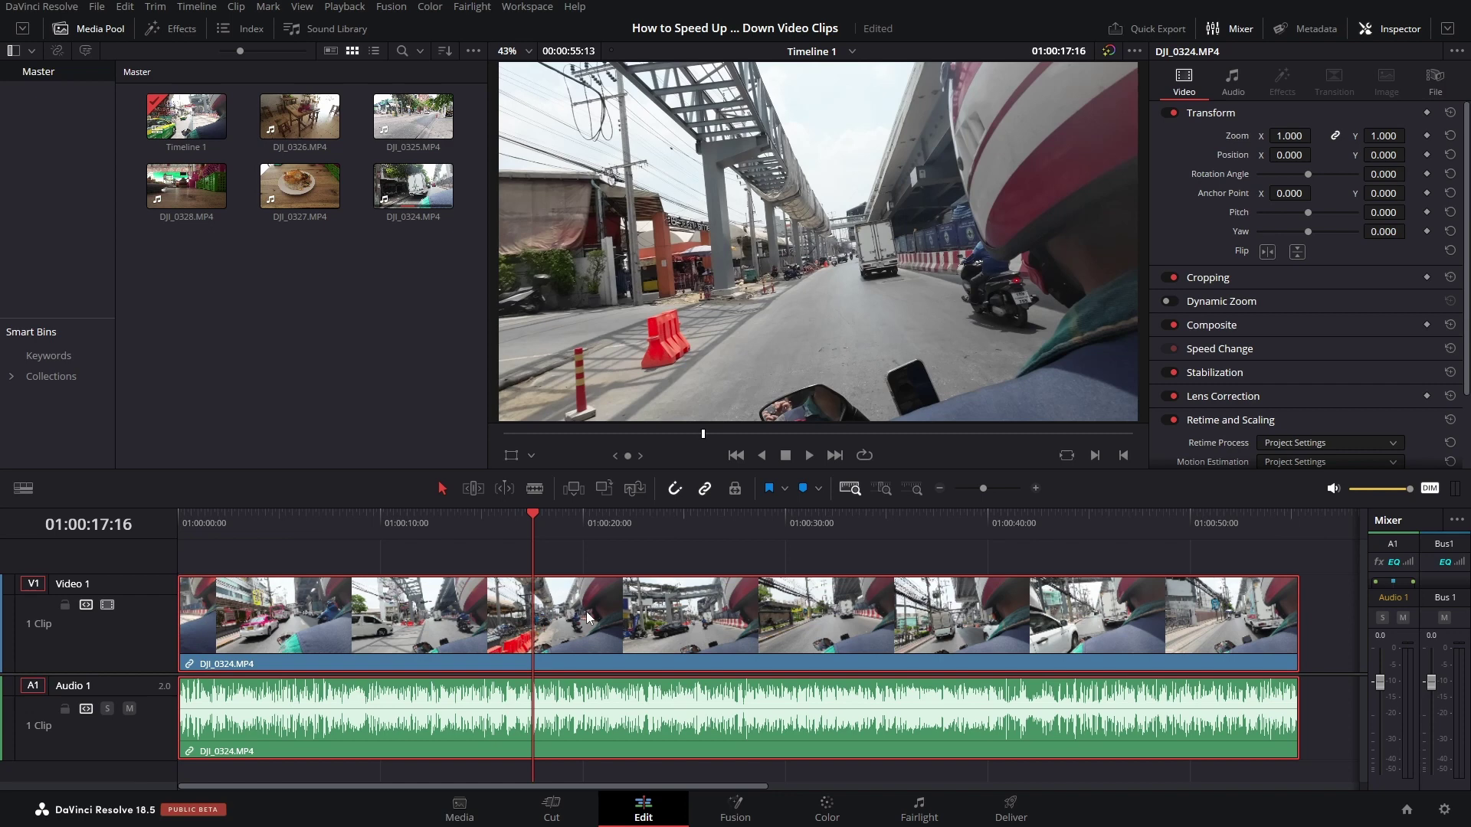
pyautogui.click(414, 518)
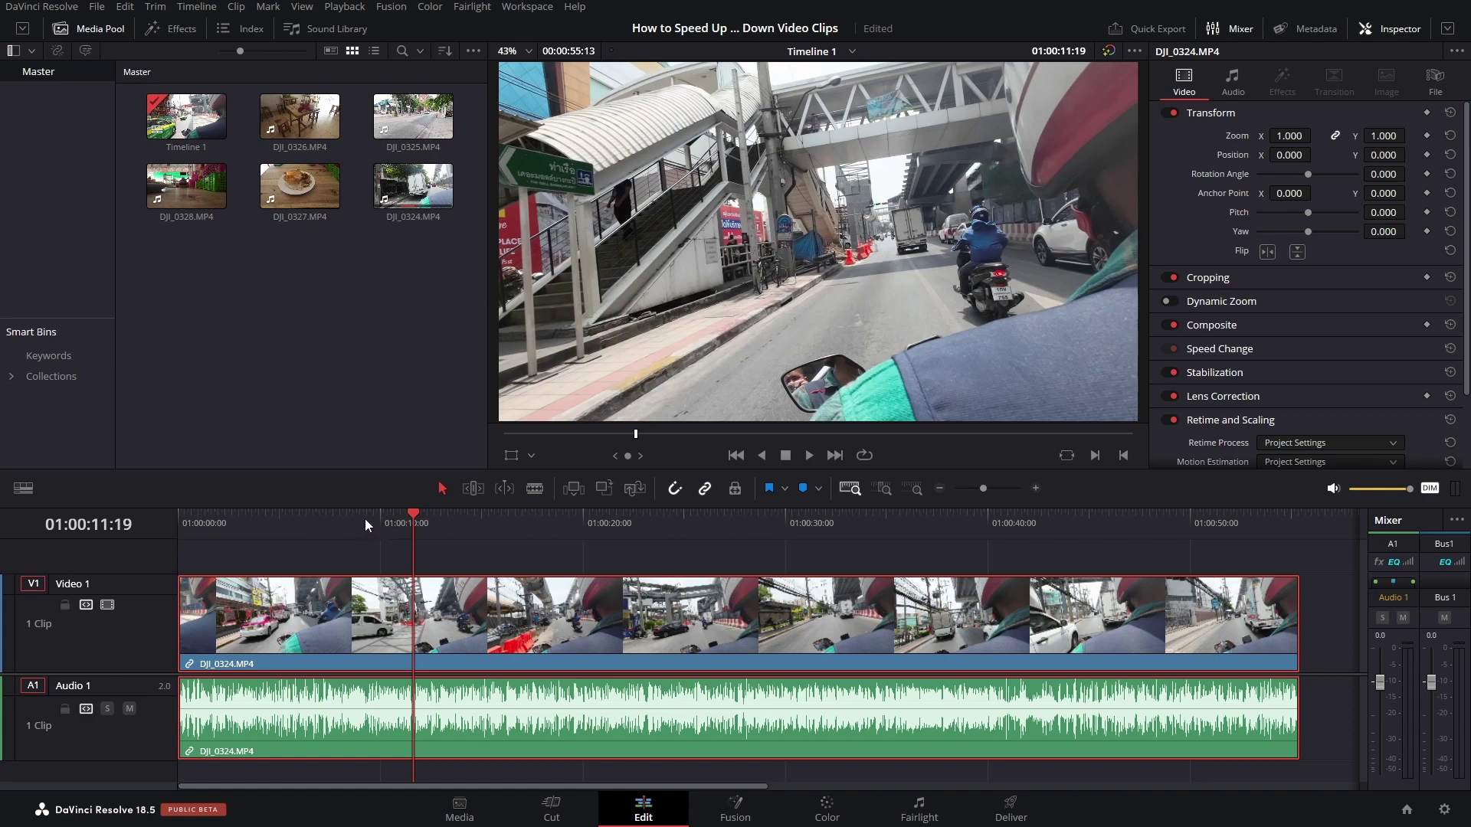
pyautogui.click(362, 519)
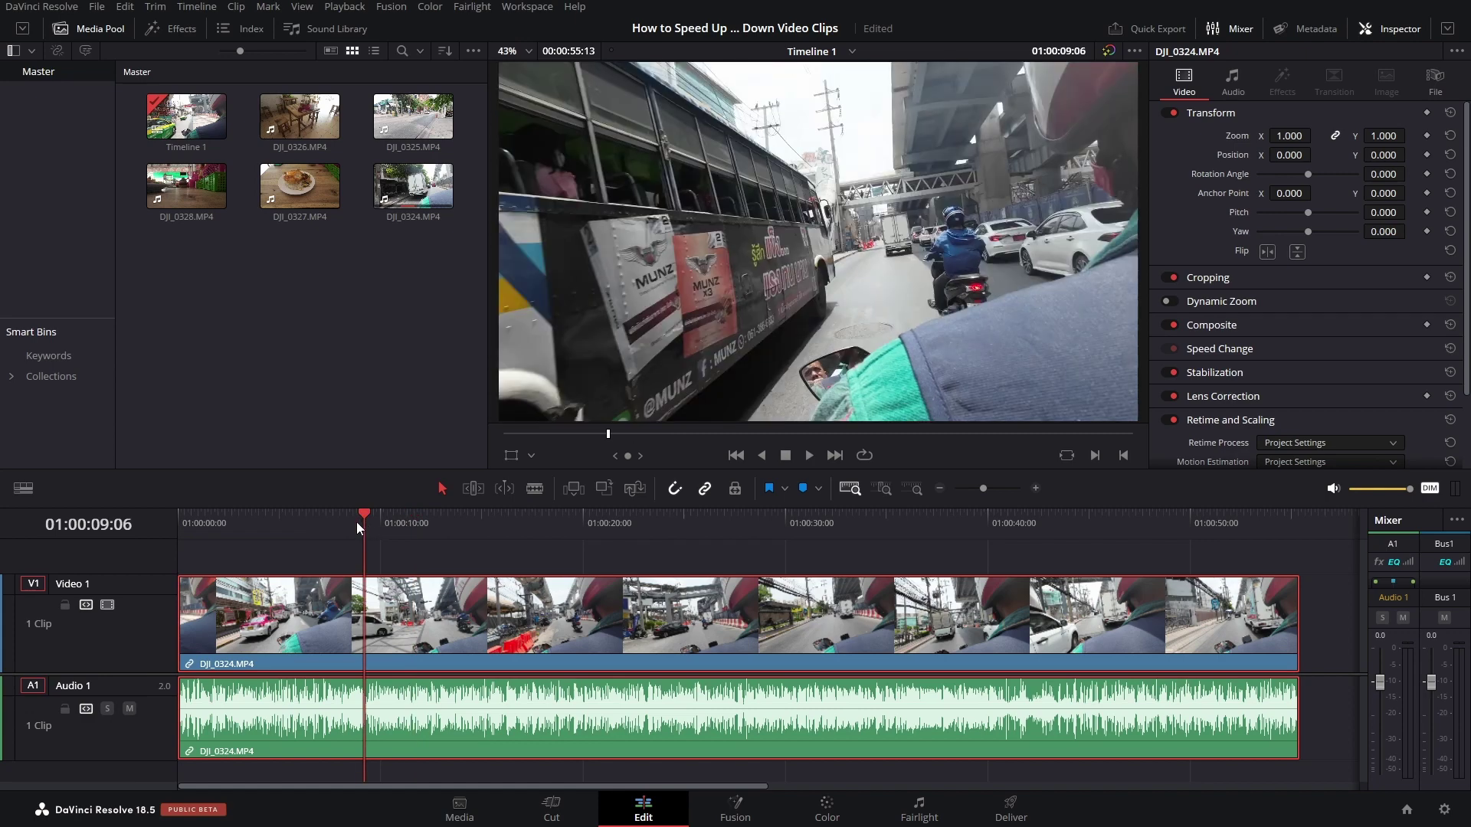
pyautogui.press('Left')
pyautogui.press('Left')
pyautogui.press('Left')
pyautogui.press('Left')
pyautogui.press('Left')
pyautogui.press('Left')
pyautogui.press('Left')
pyautogui.press('Left')
pyautogui.press('Left')
pyautogui.press('Left')
pyautogui.press('Left')
pyautogui.press('Left')
pyautogui.press('Left')
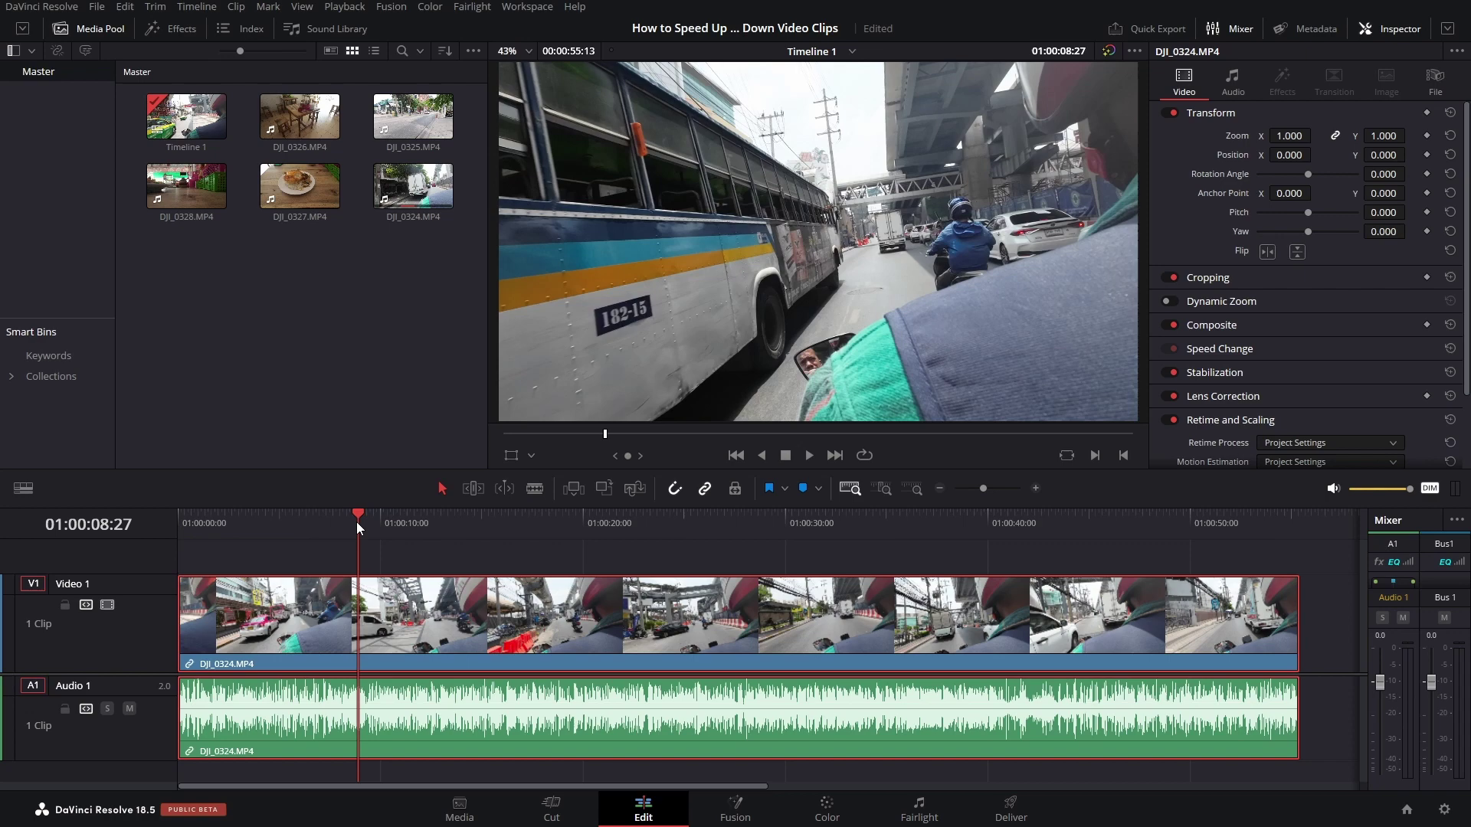
pyautogui.press('Left')
pyautogui.press('Left')
pyautogui.press('Left')
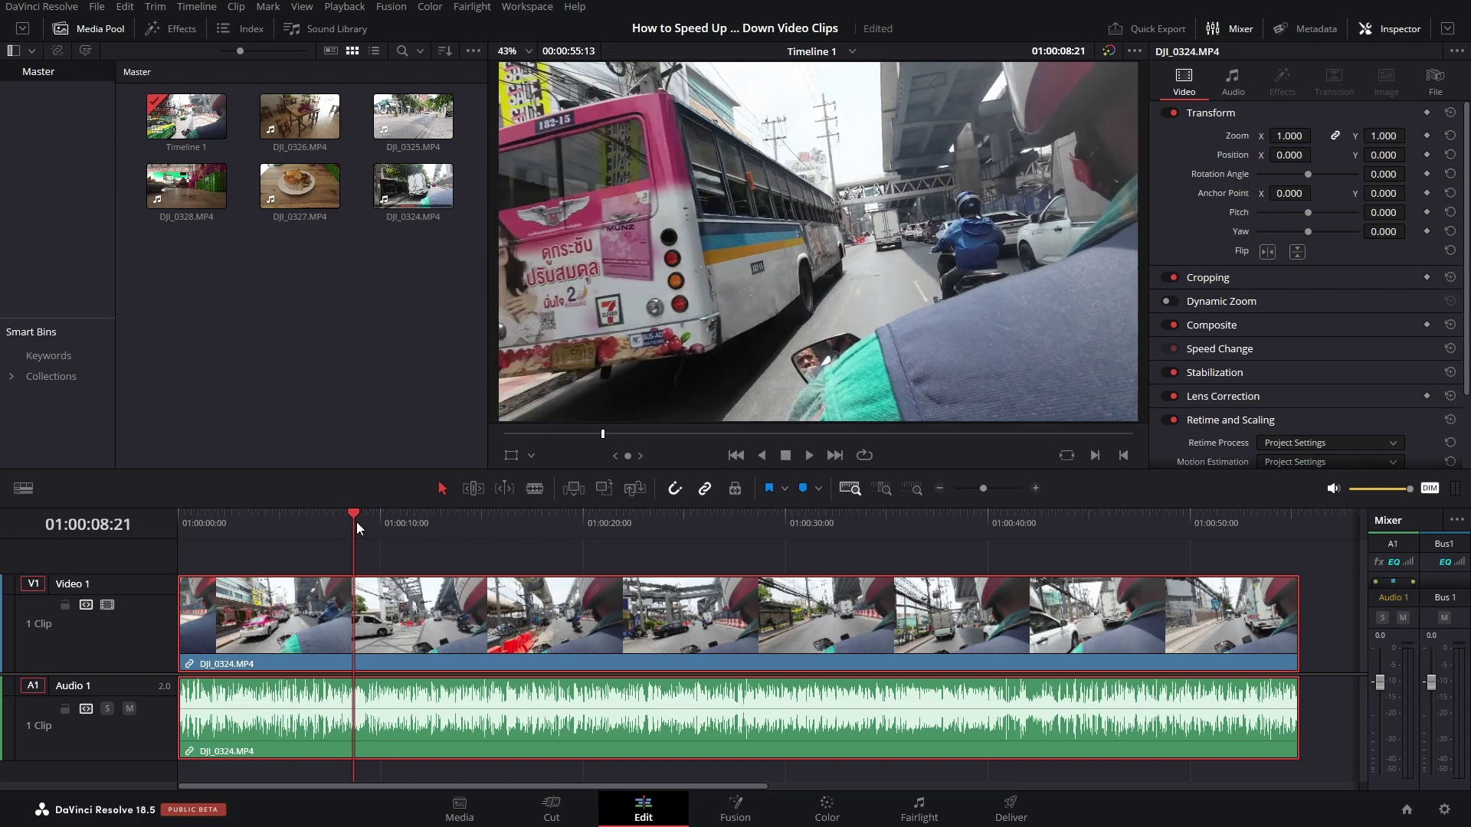
pyautogui.press('Right')
pyautogui.press('Right')
pyautogui.press('Right')
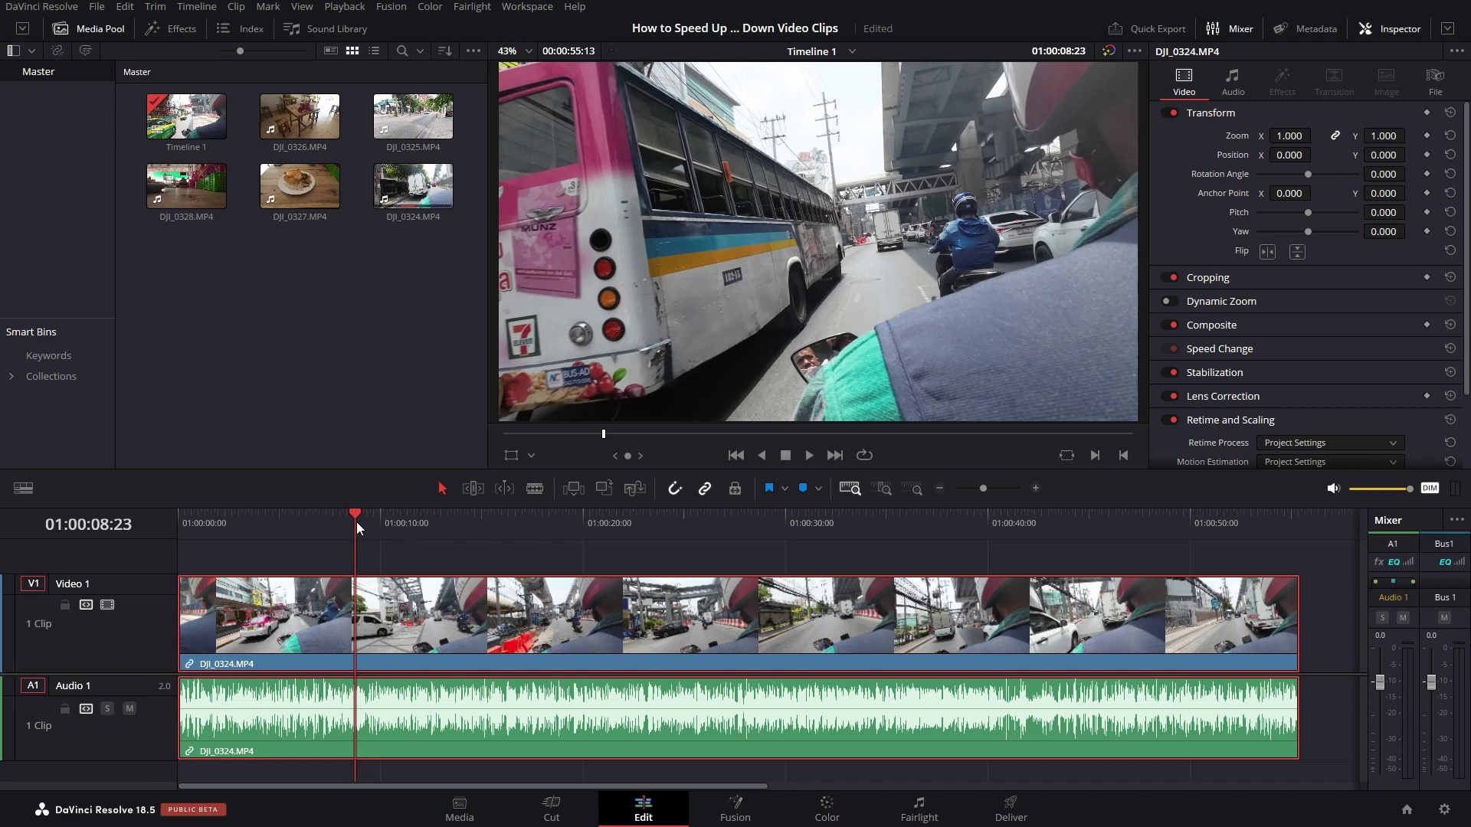
pyautogui.hotkey('ctrl', 'b')
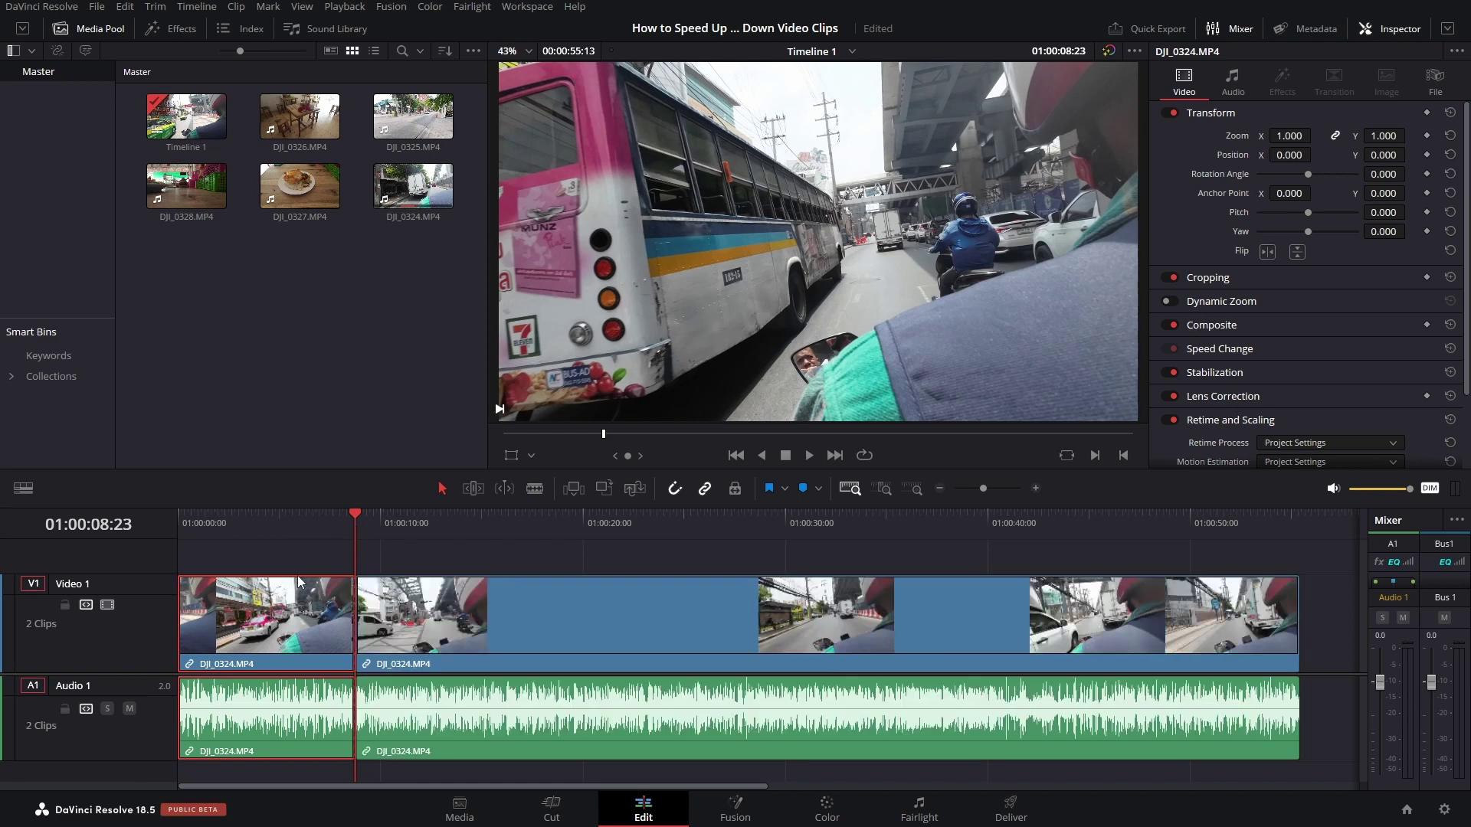
# Split the clip again at 01:00:09:24
pyautogui.click(397, 521)
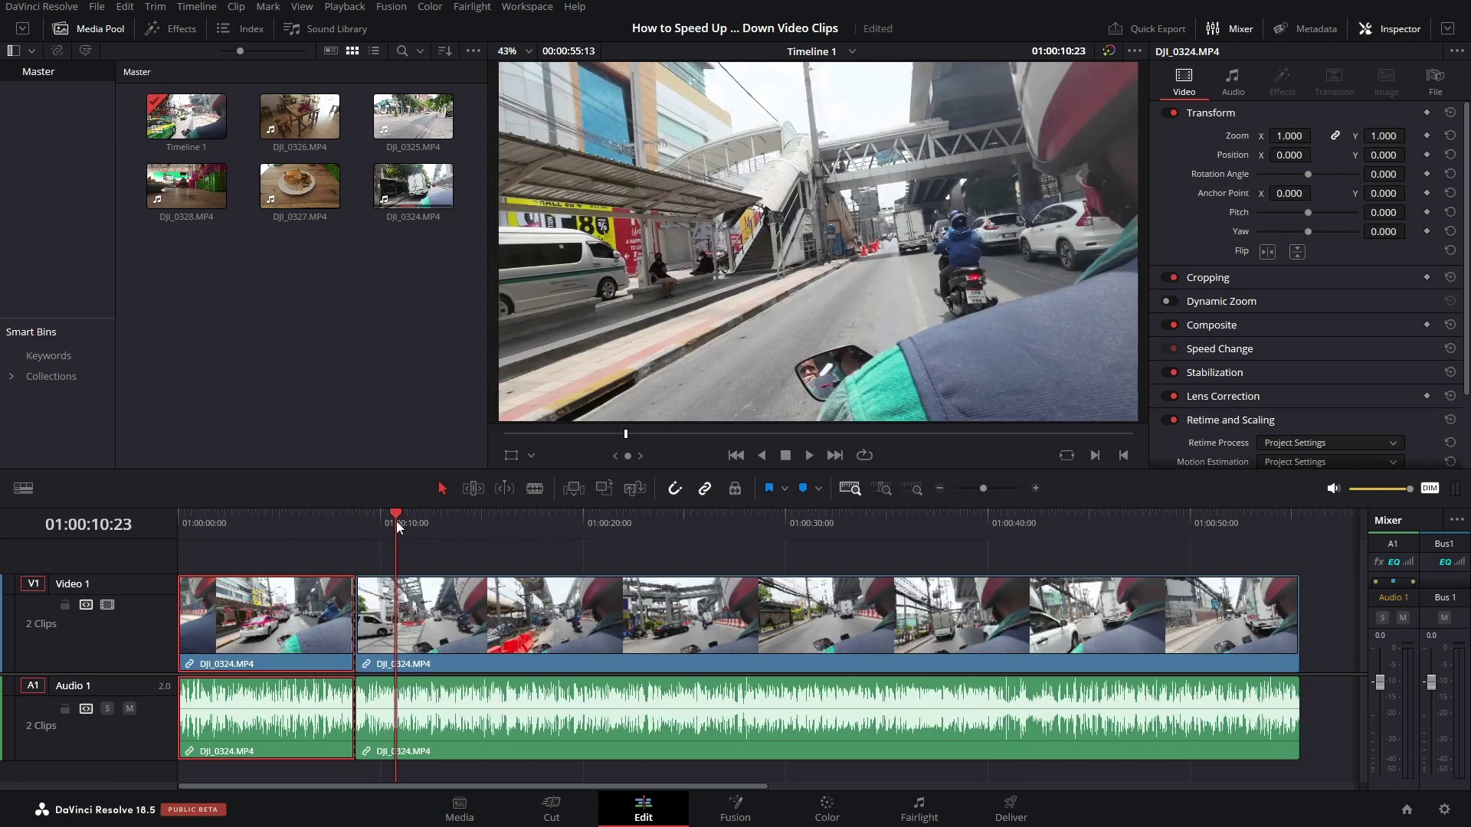
pyautogui.press('Left')
pyautogui.press('Left')
pyautogui.press('Left')
pyautogui.press('Left')
pyautogui.press('Left')
pyautogui.press('Left')
pyautogui.press('Left')
pyautogui.press('Left')
pyautogui.press('Left')
pyautogui.press('Left')
pyautogui.press('Left')
pyautogui.press('Left')
pyautogui.press('Left')
pyautogui.press('Left')
pyautogui.press('Left')
pyautogui.press('Left')
pyautogui.press('Left')
pyautogui.press('Left')
pyautogui.press('Left')
pyautogui.press('Left')
pyautogui.press('Left')
pyautogui.press('Left')
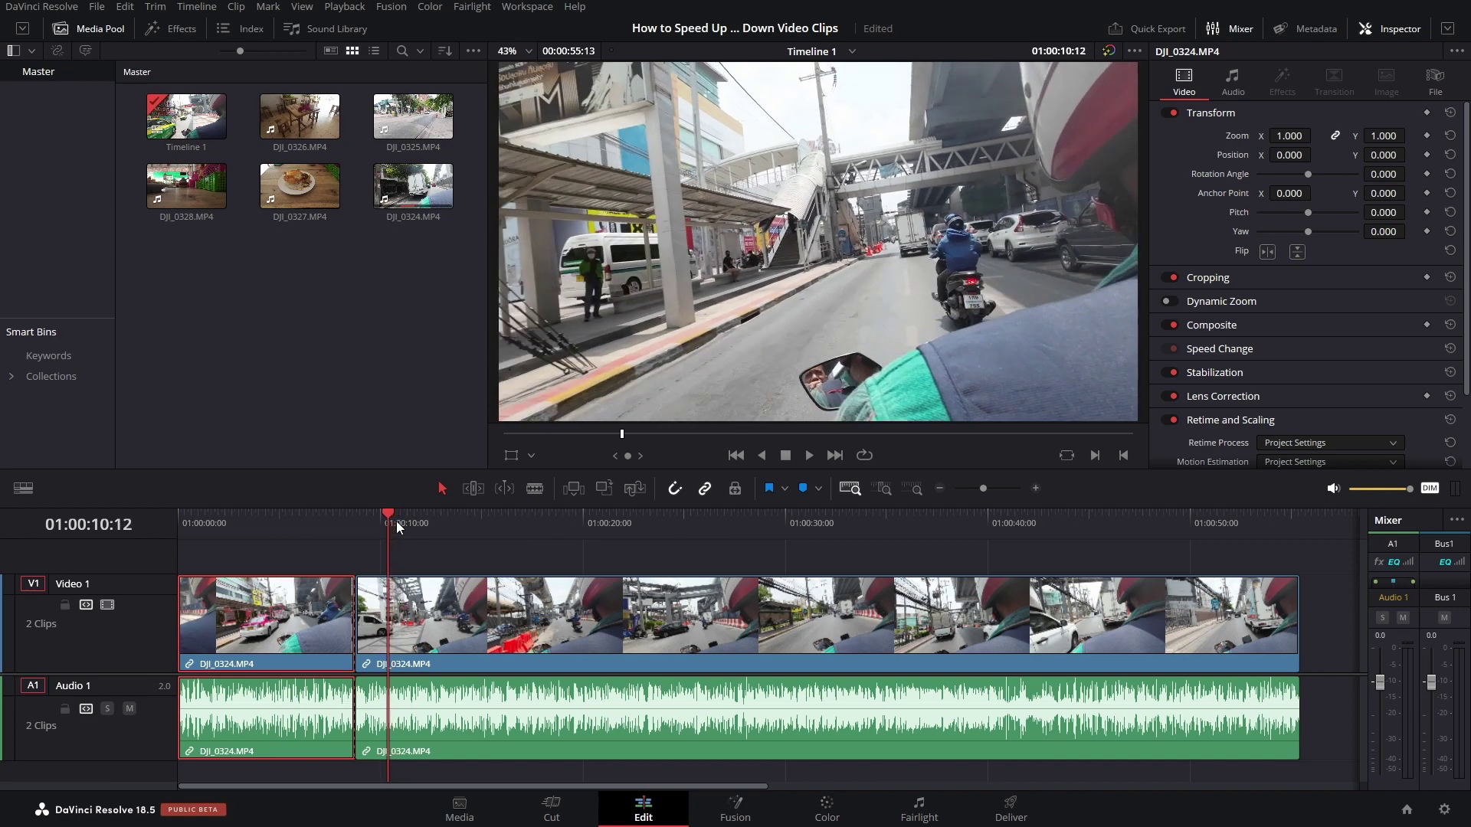
pyautogui.press('Left')
pyautogui.press('Left')
pyautogui.press('Left')
pyautogui.press('Left')
pyautogui.press('Left')
pyautogui.press('Left')
pyautogui.press('Left')
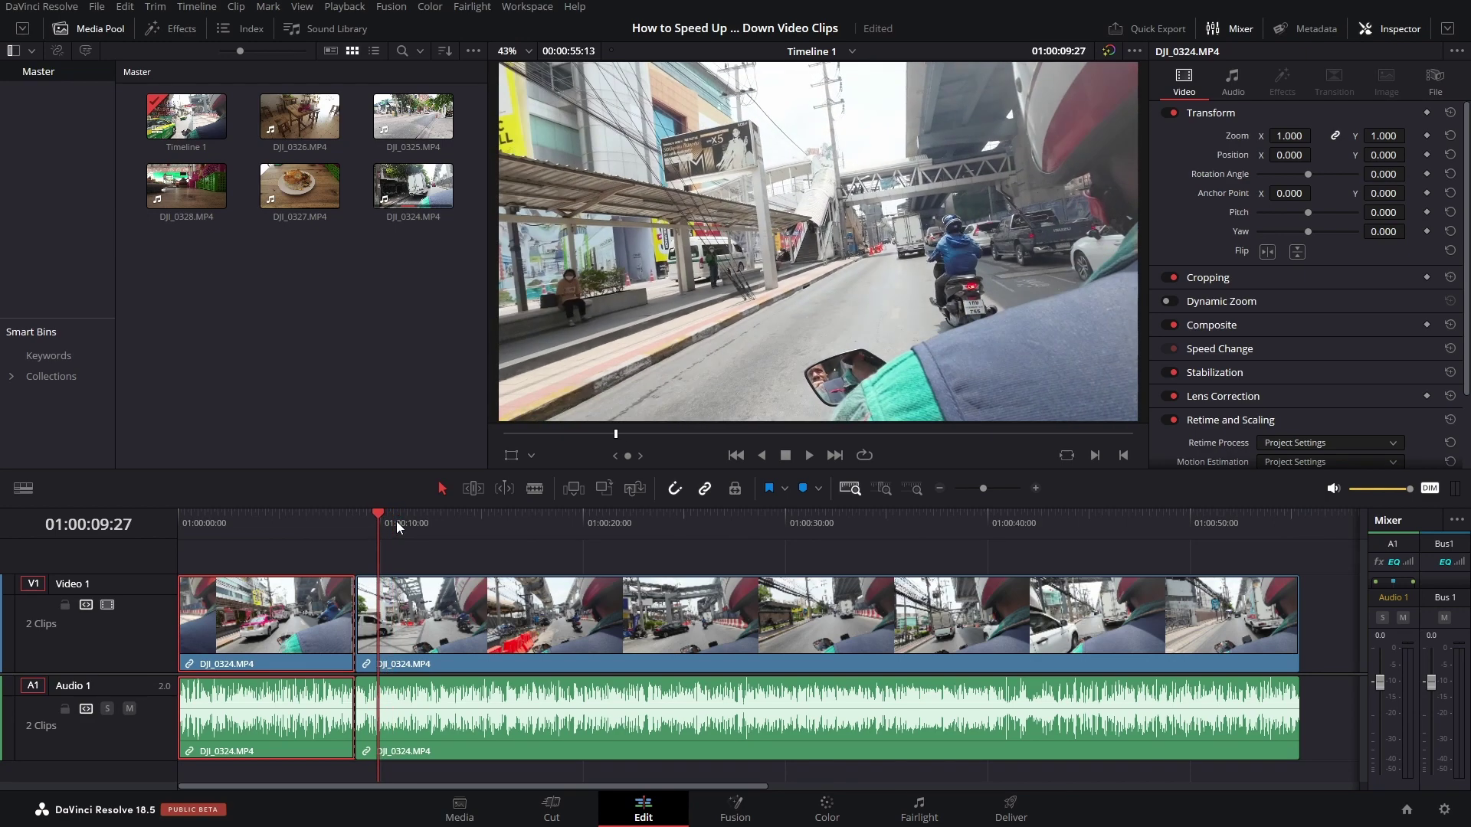
pyautogui.press('Right')
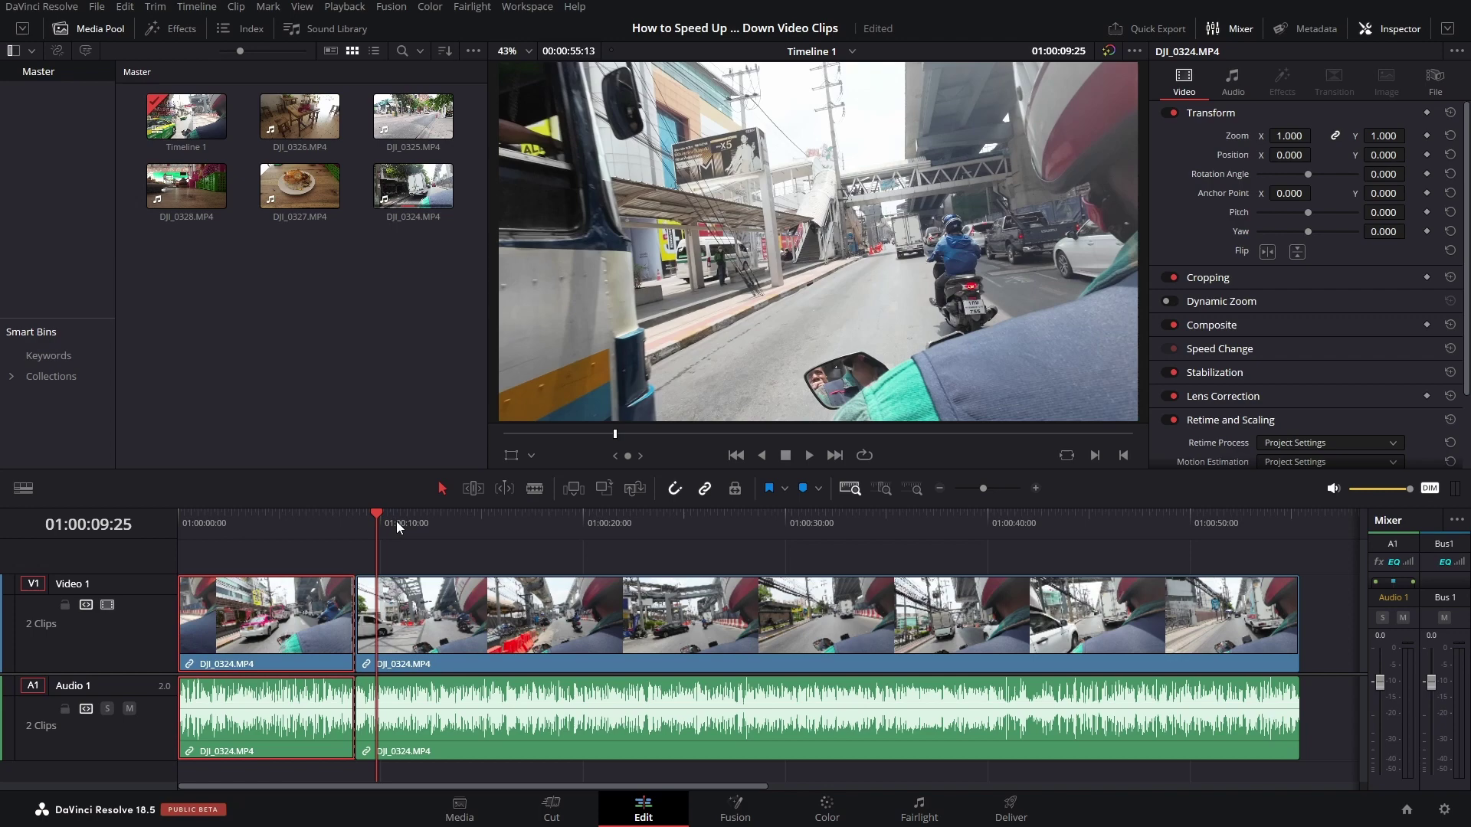
pyautogui.press('Left')
pyautogui.hotkey('ctrl', 'b')
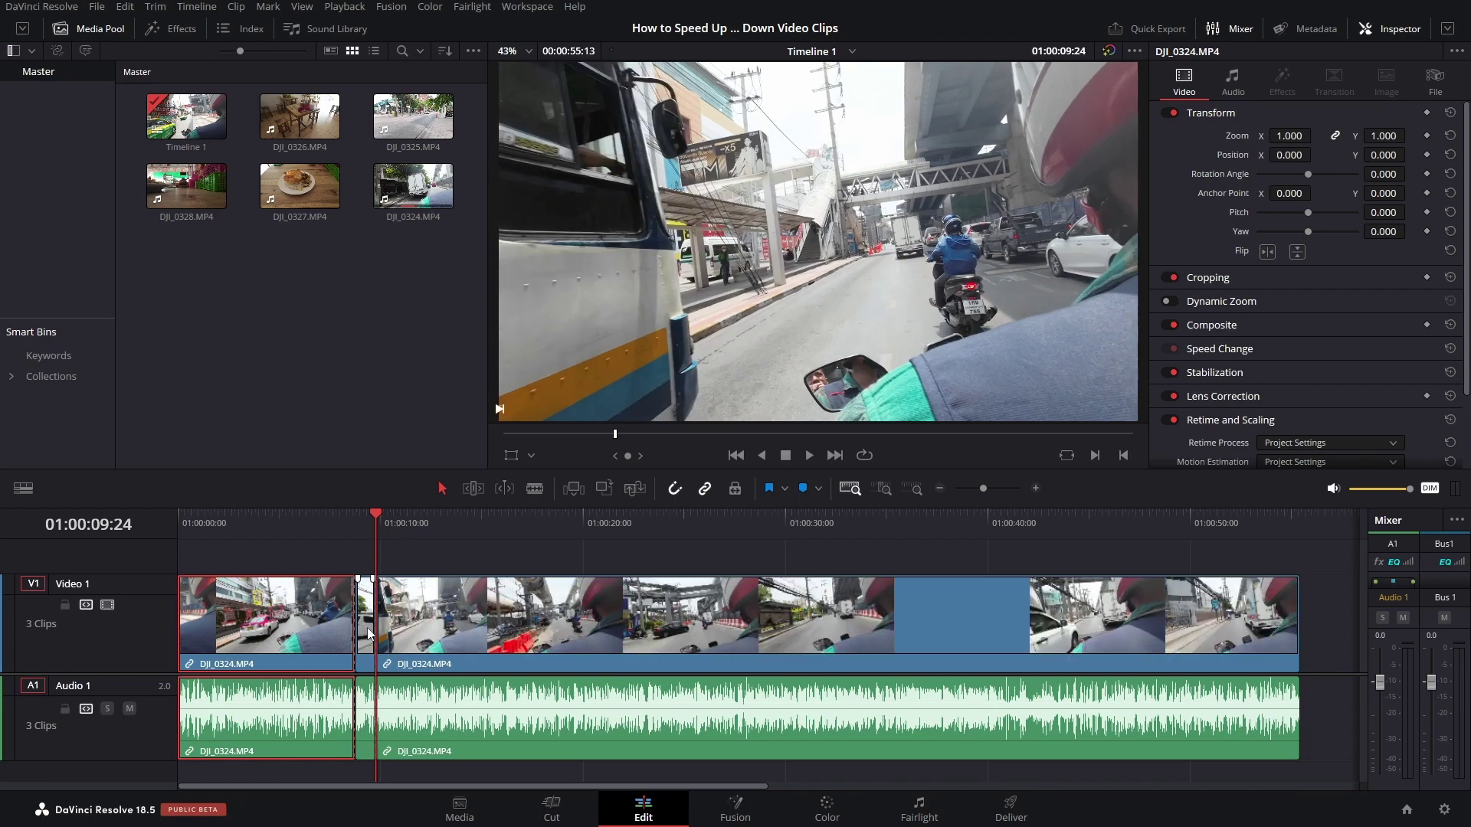
# Zoom the timeline and open Change Clip Speed for the short middle clip (100%, 29.970 fps)
pyautogui.scroll(5, 793, 630)
pyautogui.scroll(4, 724, 630)
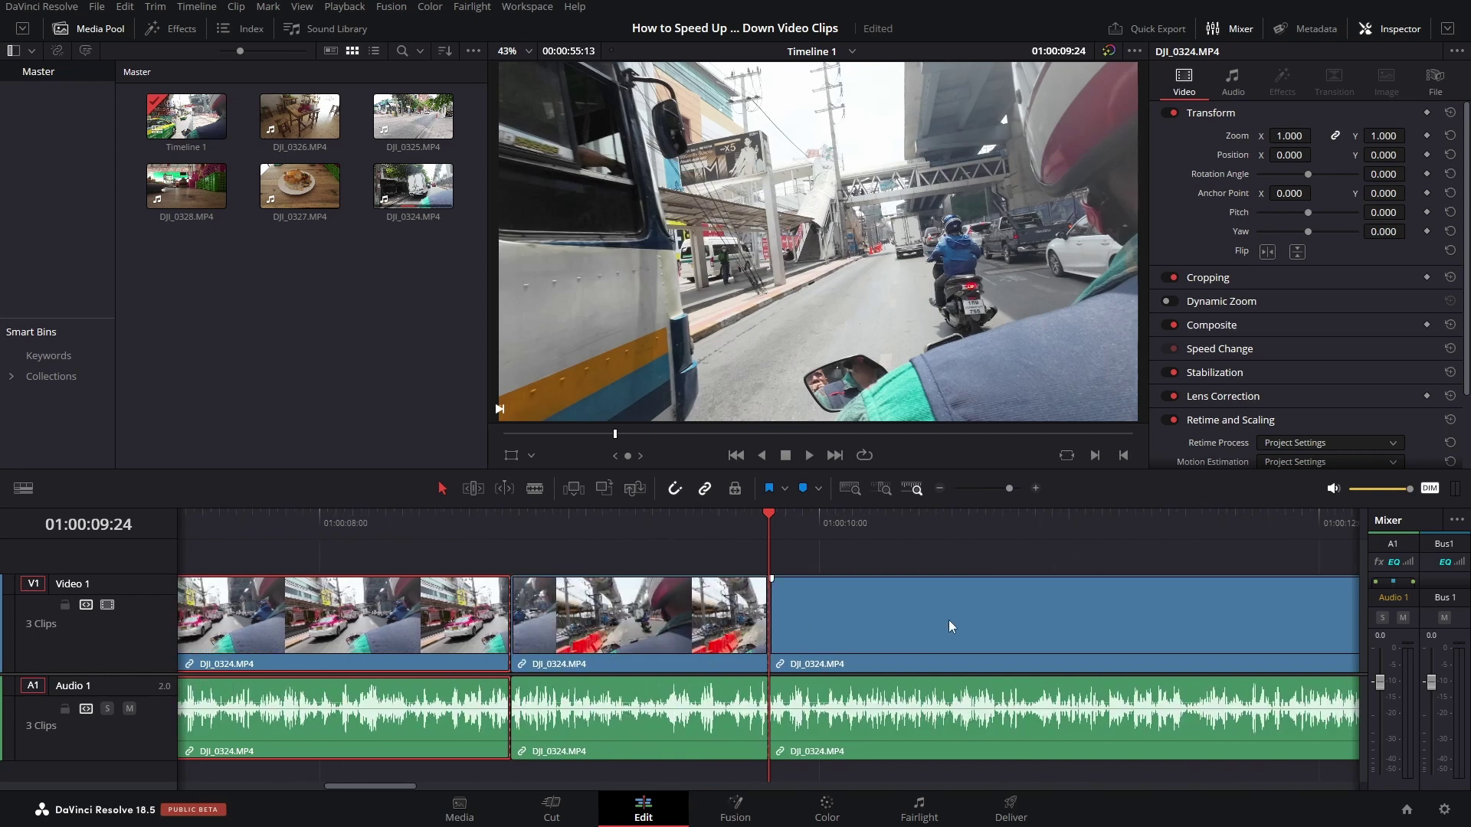
pyautogui.click(650, 627)
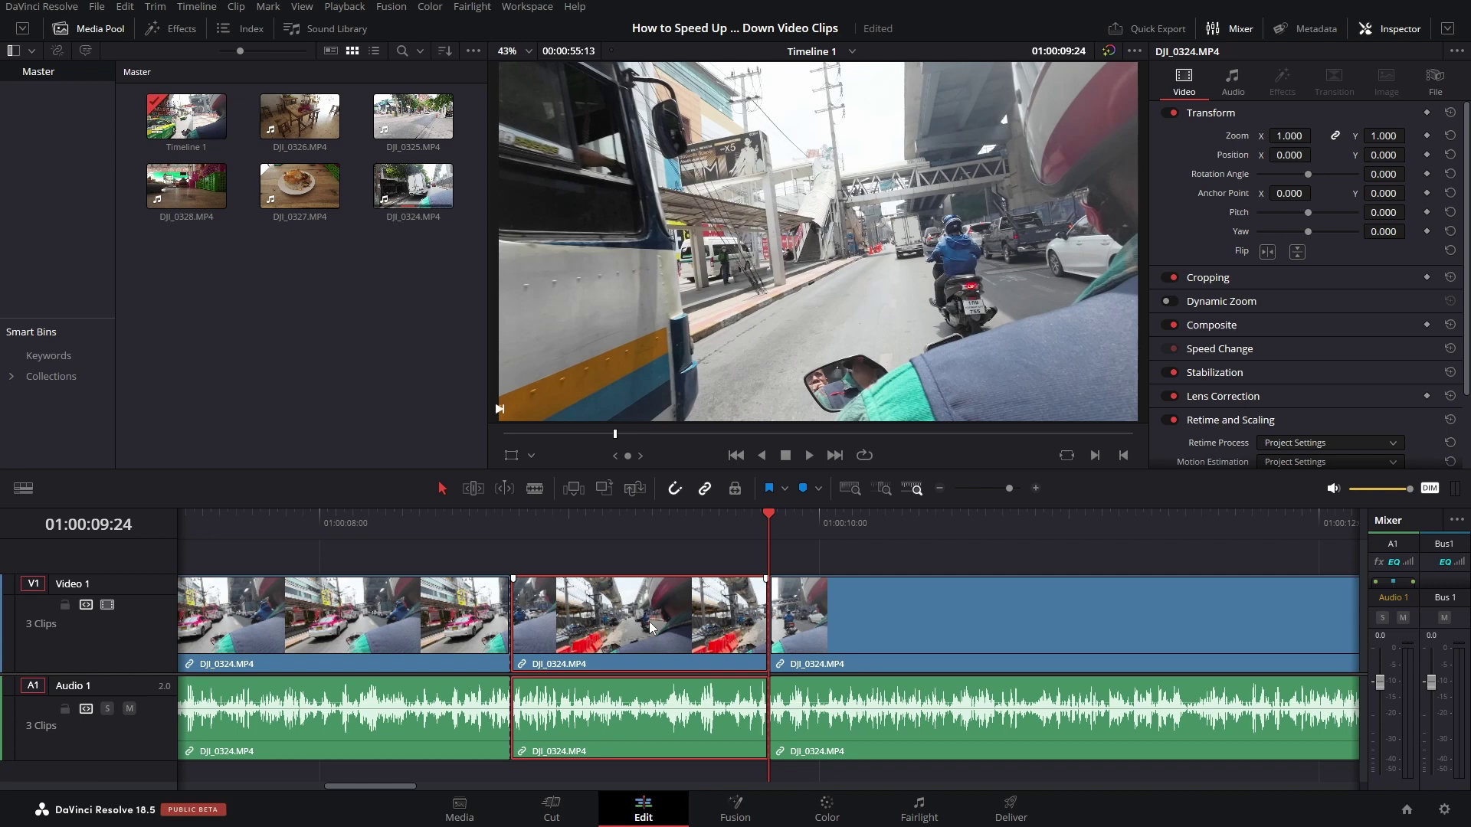
pyautogui.press('r')
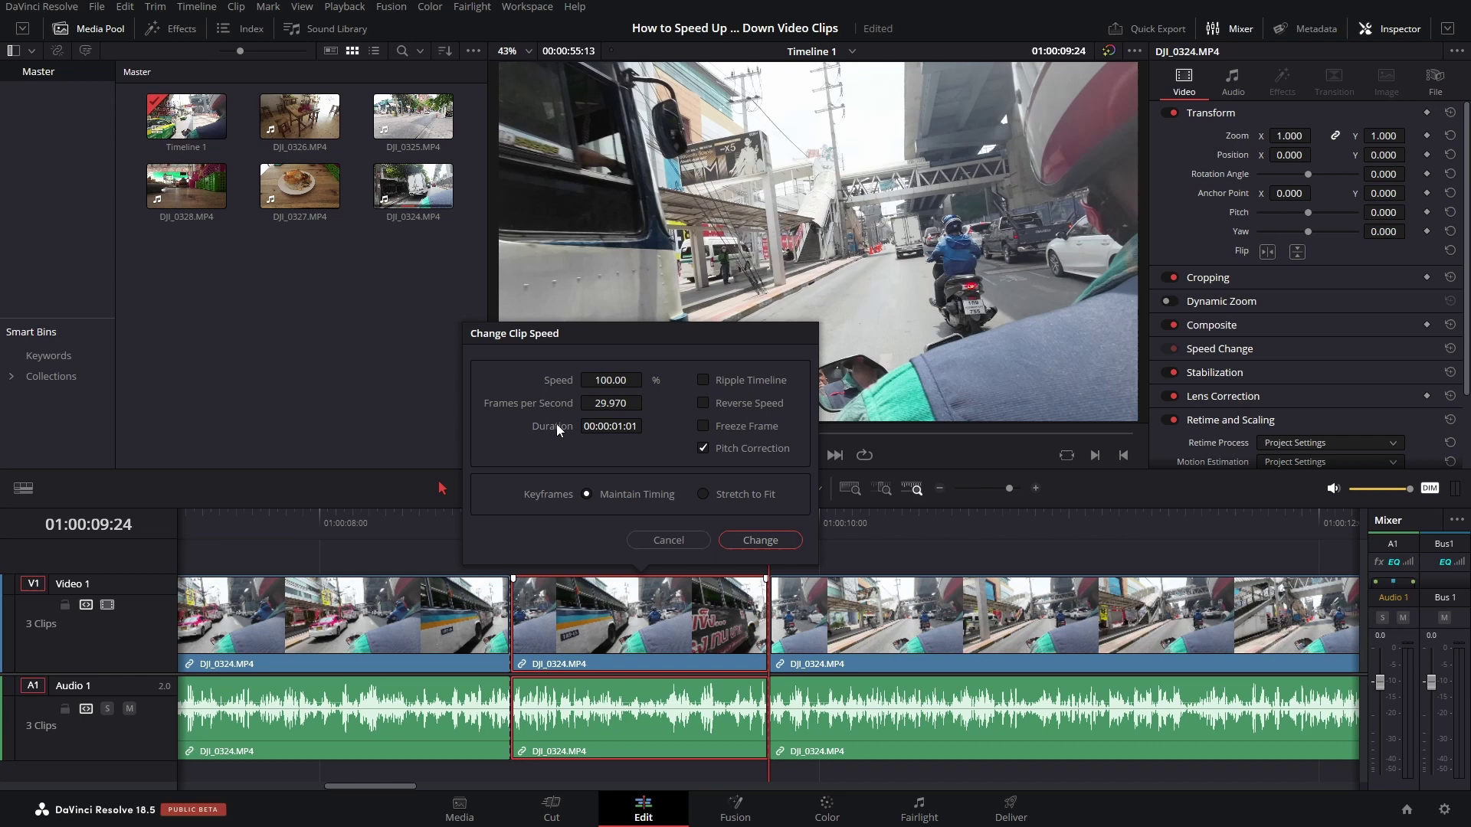
# Cancel Change Clip Speed unchanged, then close and reopen the Inspector
pyautogui.click(667, 540)
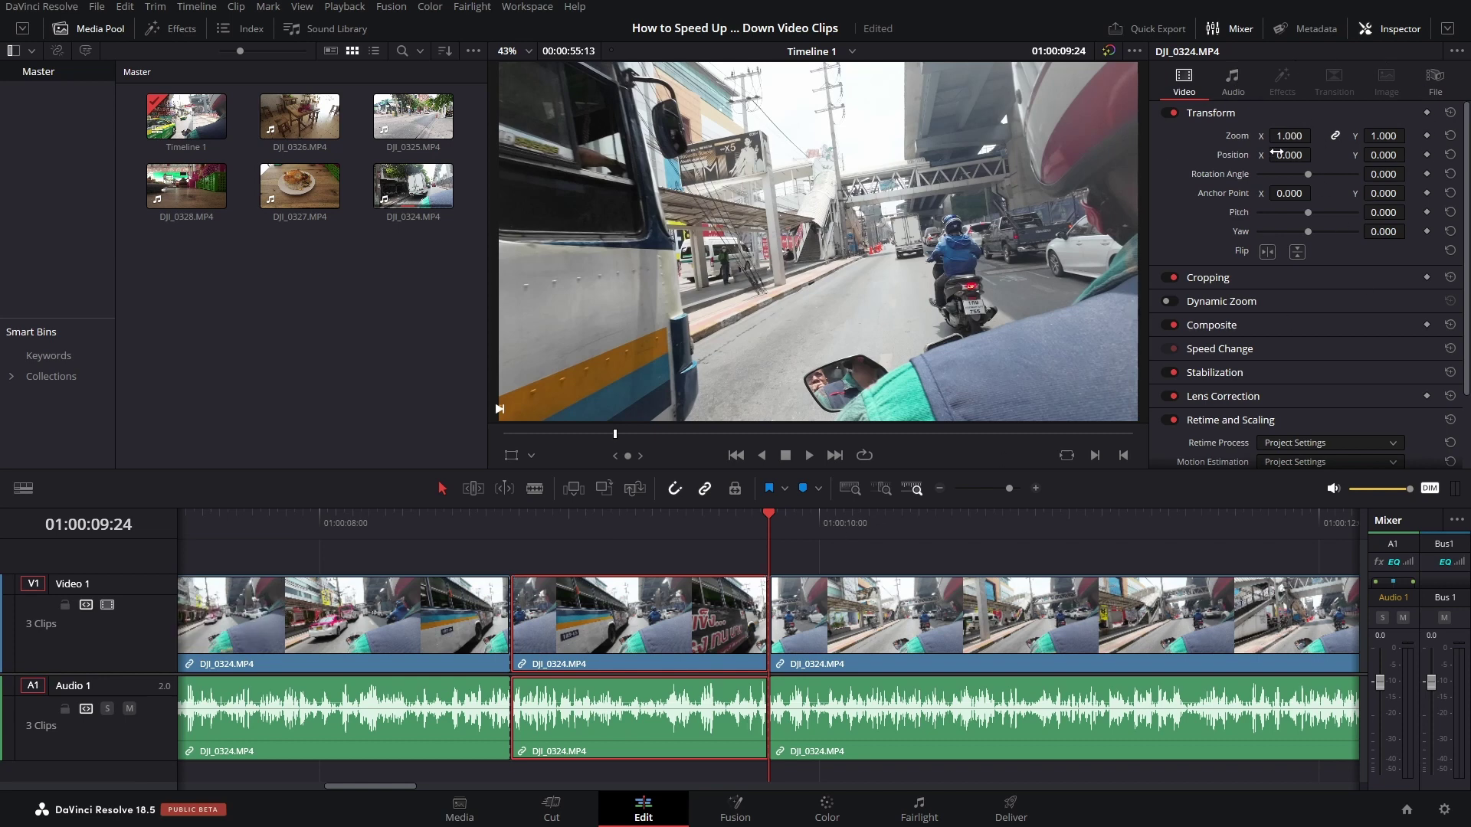
pyautogui.click(1383, 31)
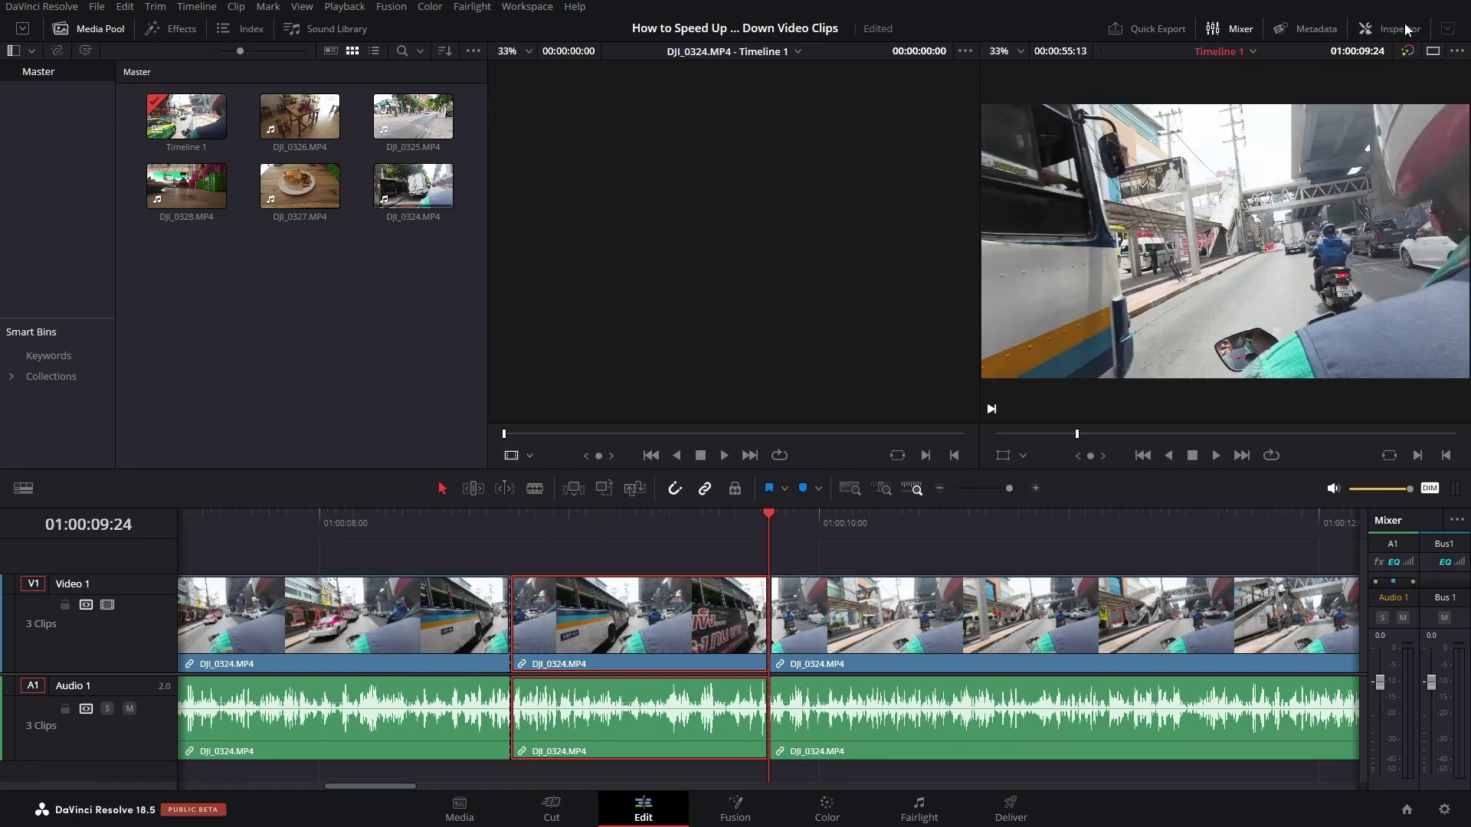
pyautogui.click(1395, 30)
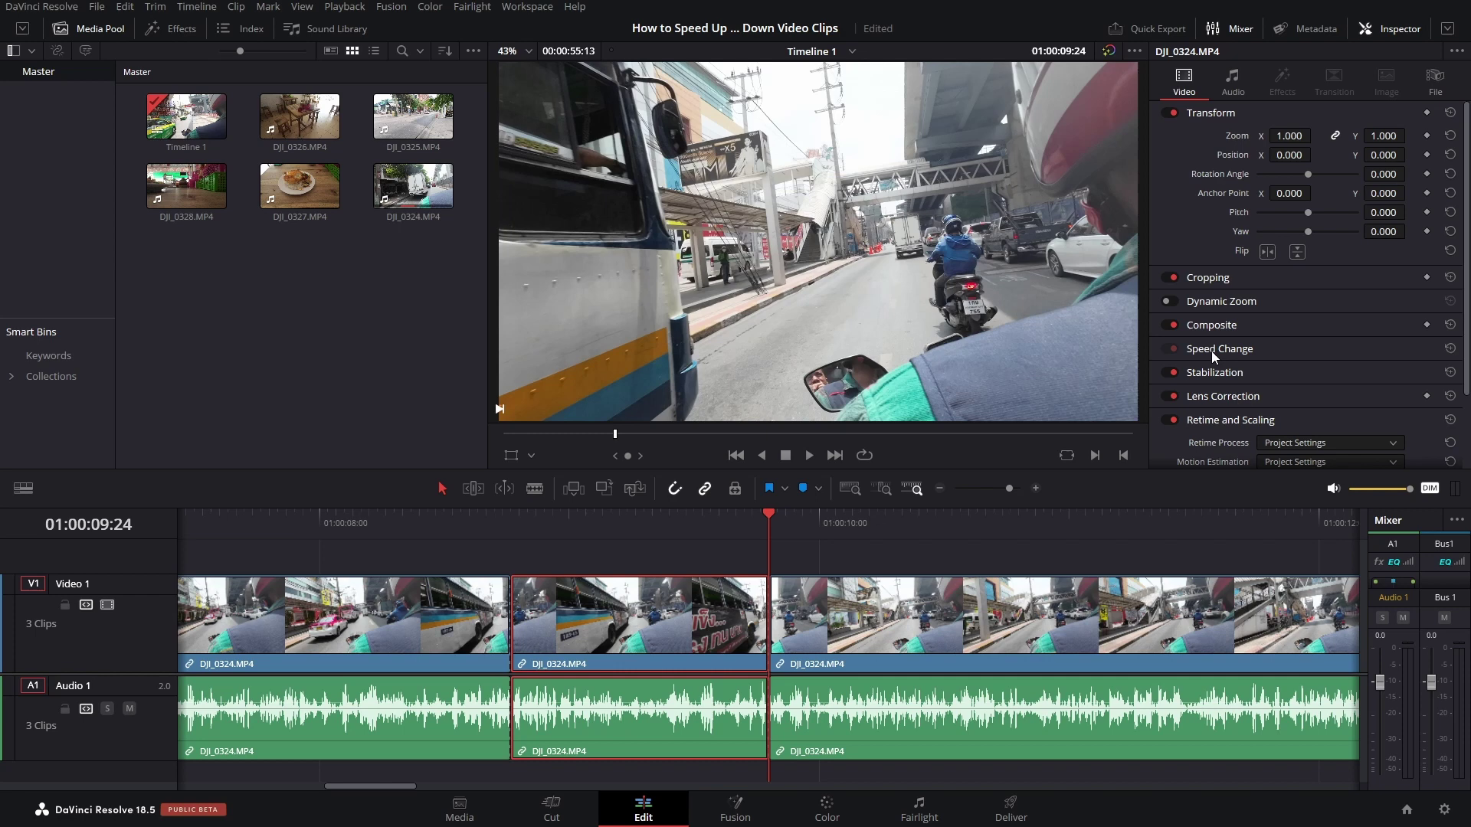
# Expand the Inspector's Speed Change section, then reopen and cancel Change Clip Speed
pyautogui.click(1280, 348)
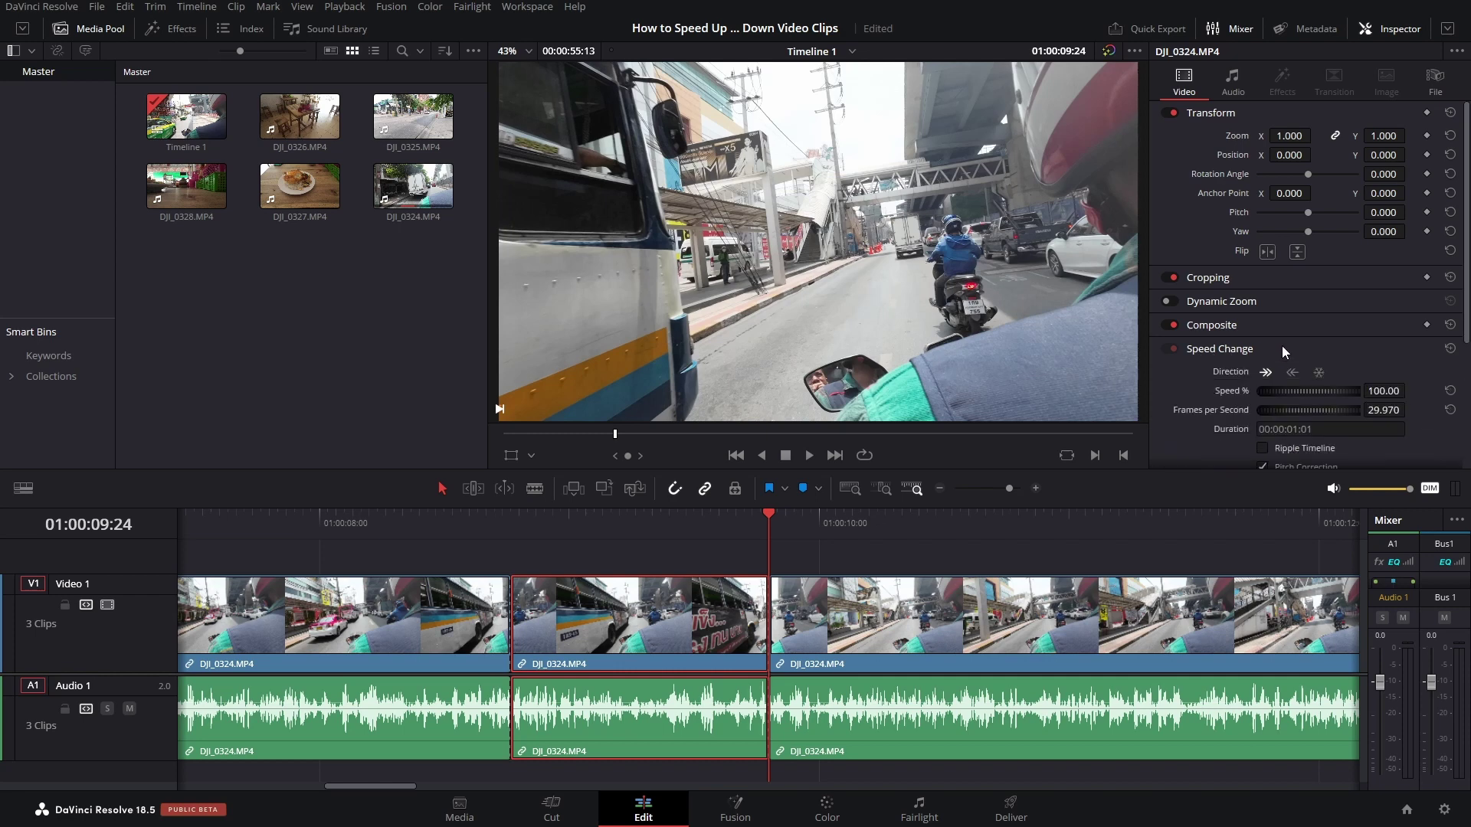
pyautogui.scroll(-2, 1321, 302)
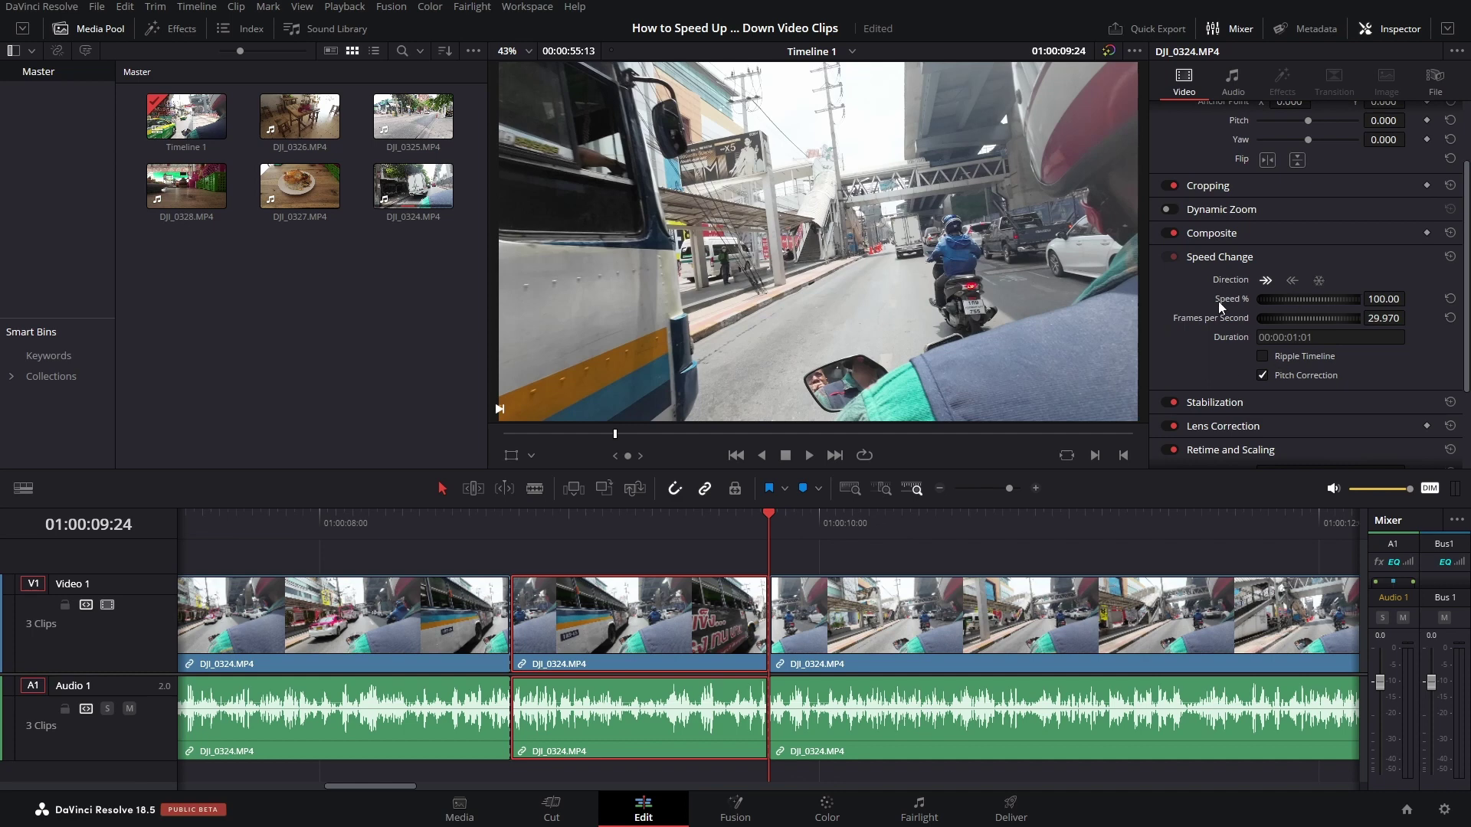
pyautogui.press('r')
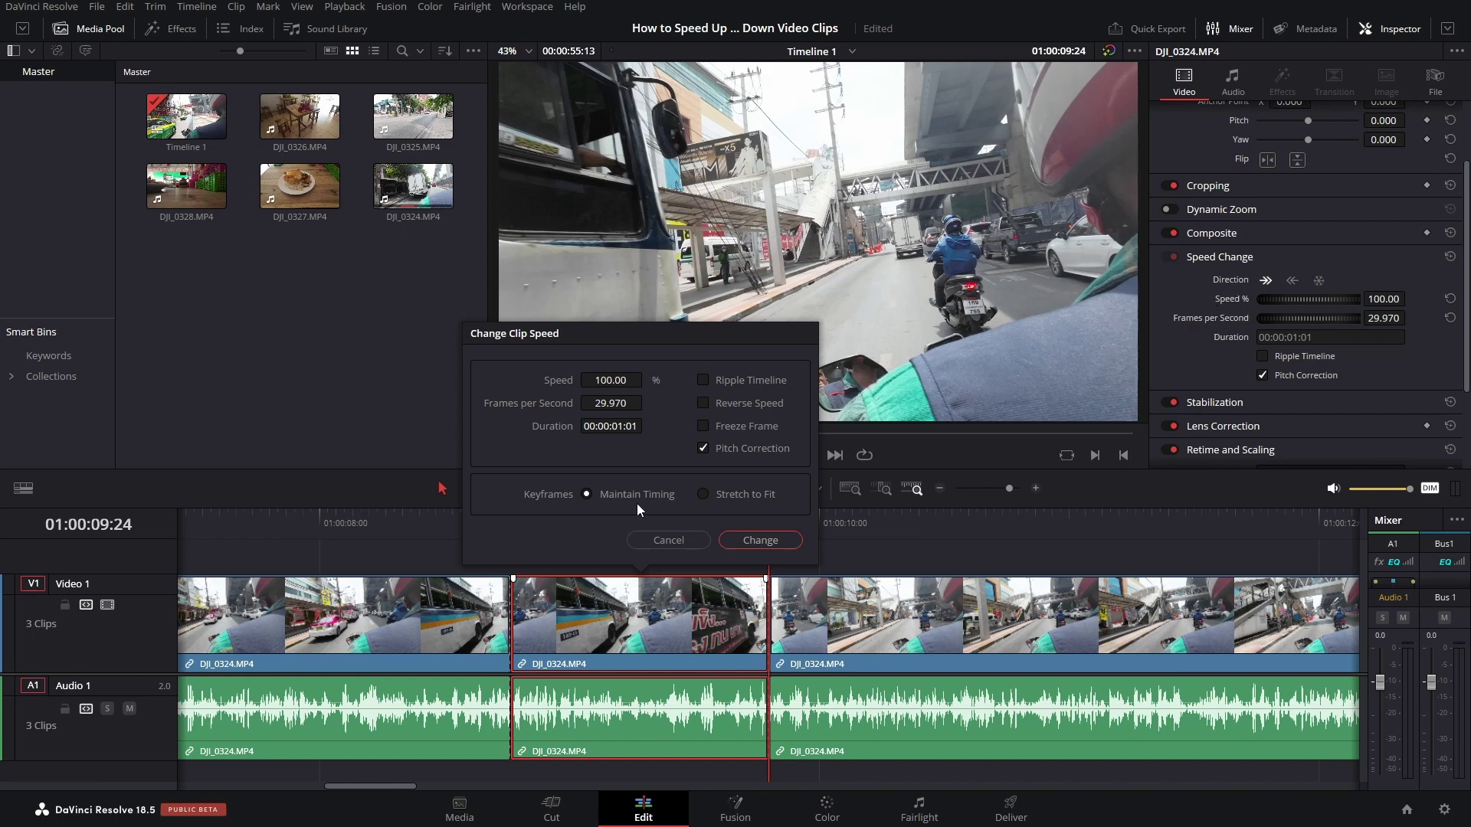
pyautogui.click(669, 541)
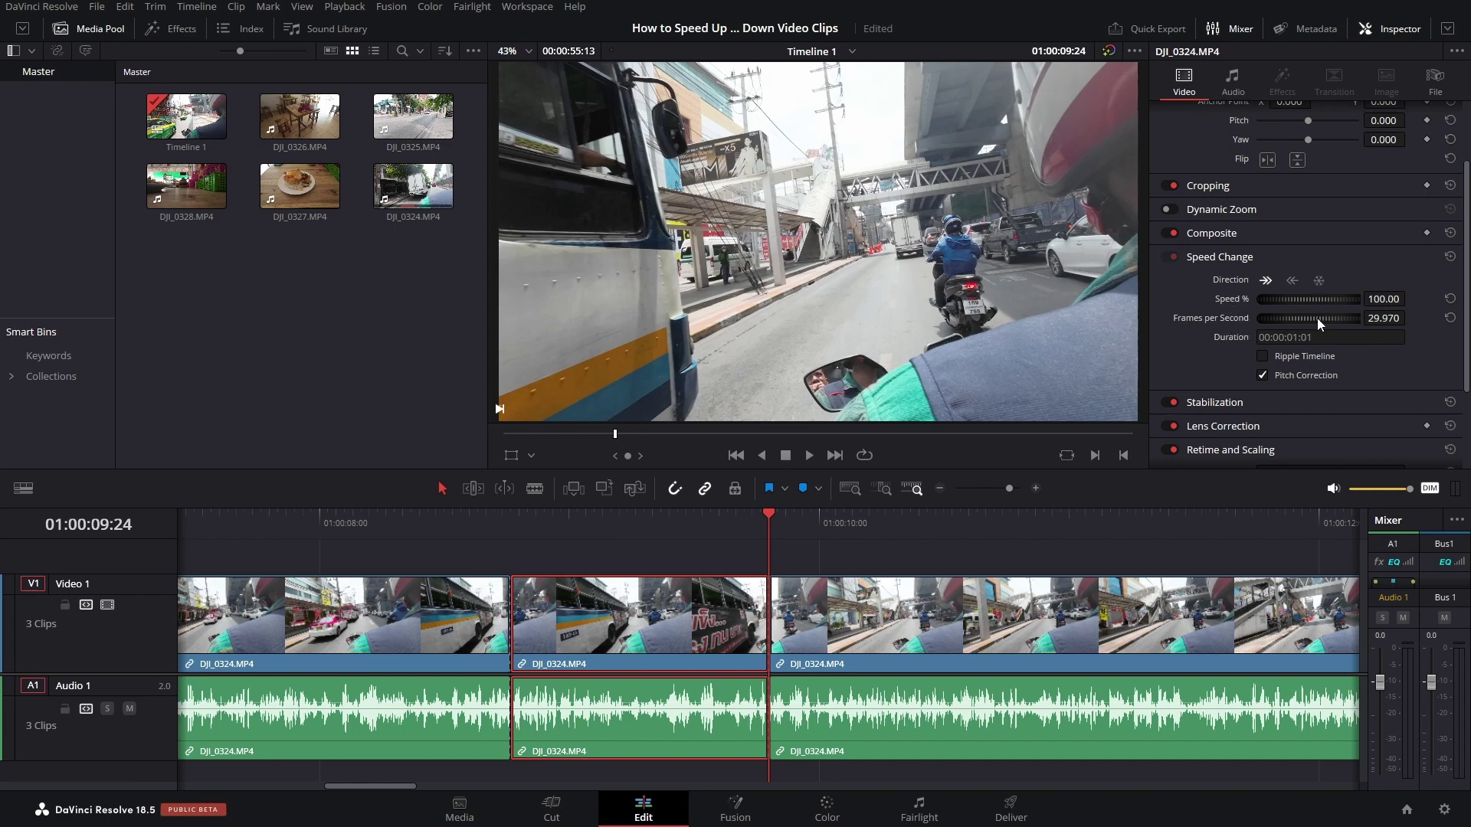
# Set the middle clip's Frames per Second to 15 in Speed Change
pyautogui.click(1381, 321)
pyautogui.write('15')
pyautogui.press('Return')
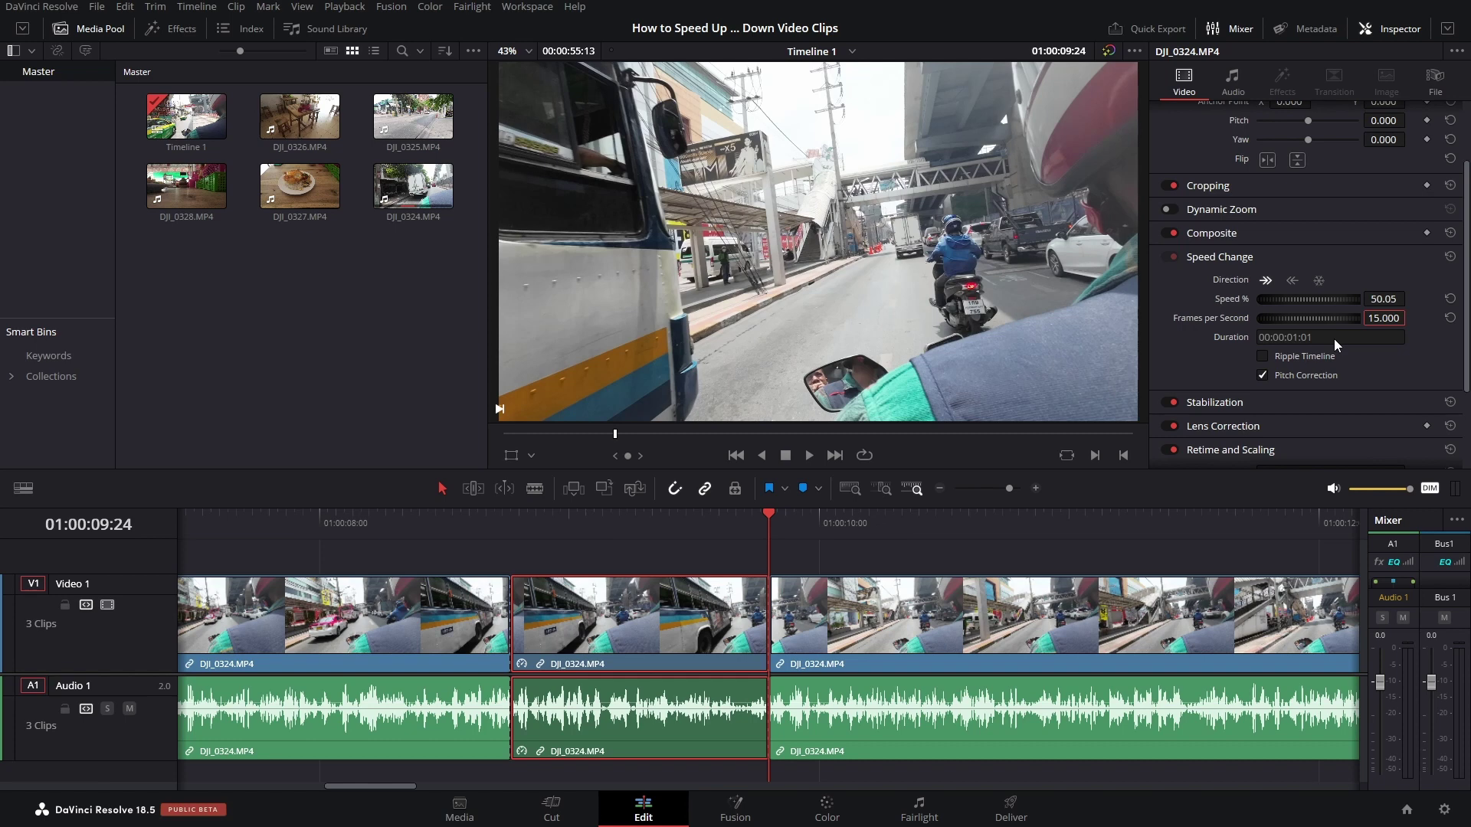
pyautogui.moveTo(1336, 338); pyautogui.dragTo(1227, 337)
pyautogui.click(1395, 366)
# Undo the 15 fps change, enable Ripple Timeline, and set Speed % to 50
pyautogui.hotkey('ctrl', 'z')
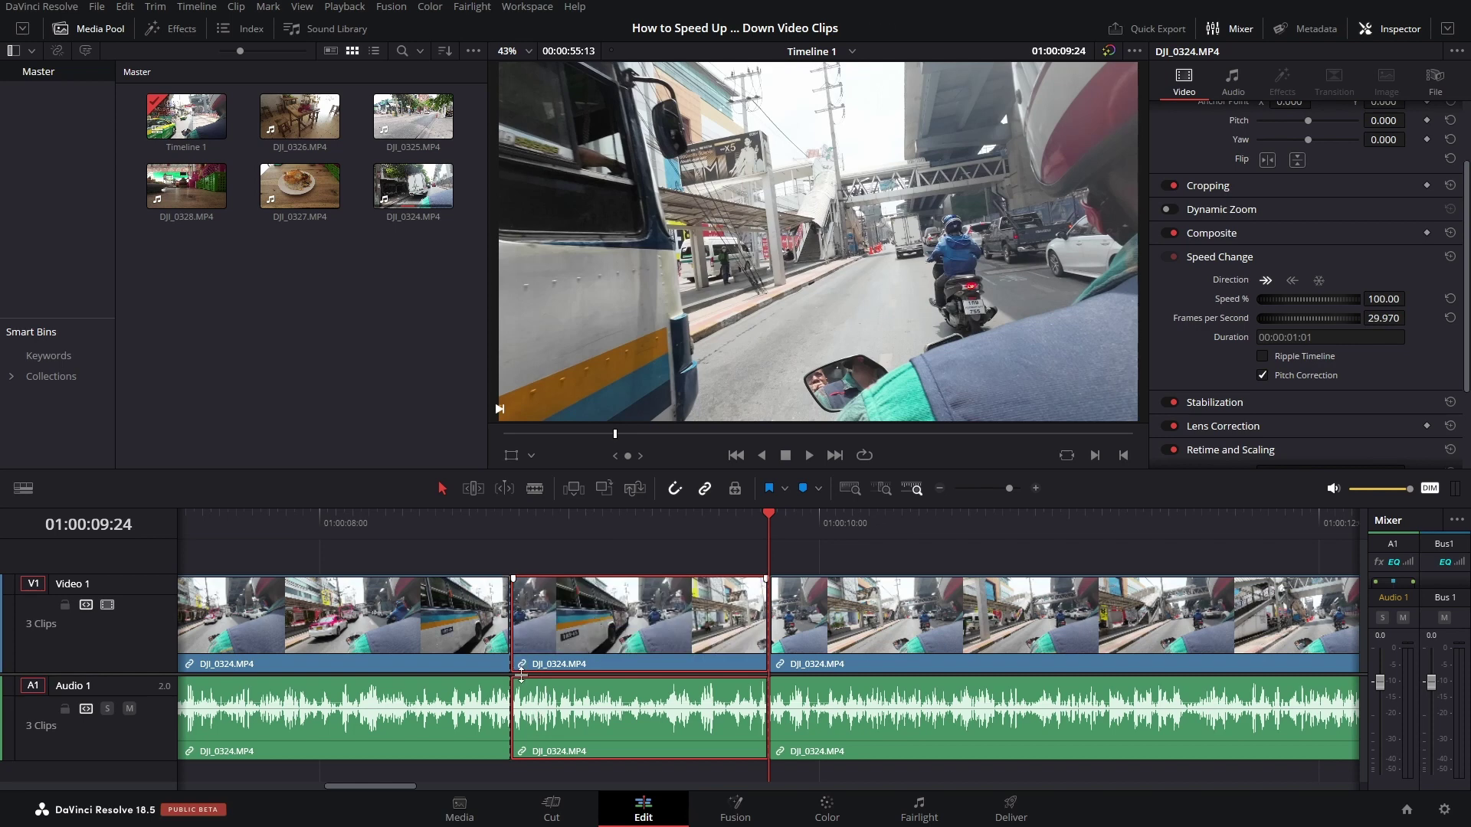
pyautogui.click(1262, 356)
pyautogui.click(1383, 300)
pyautogui.press('Return')
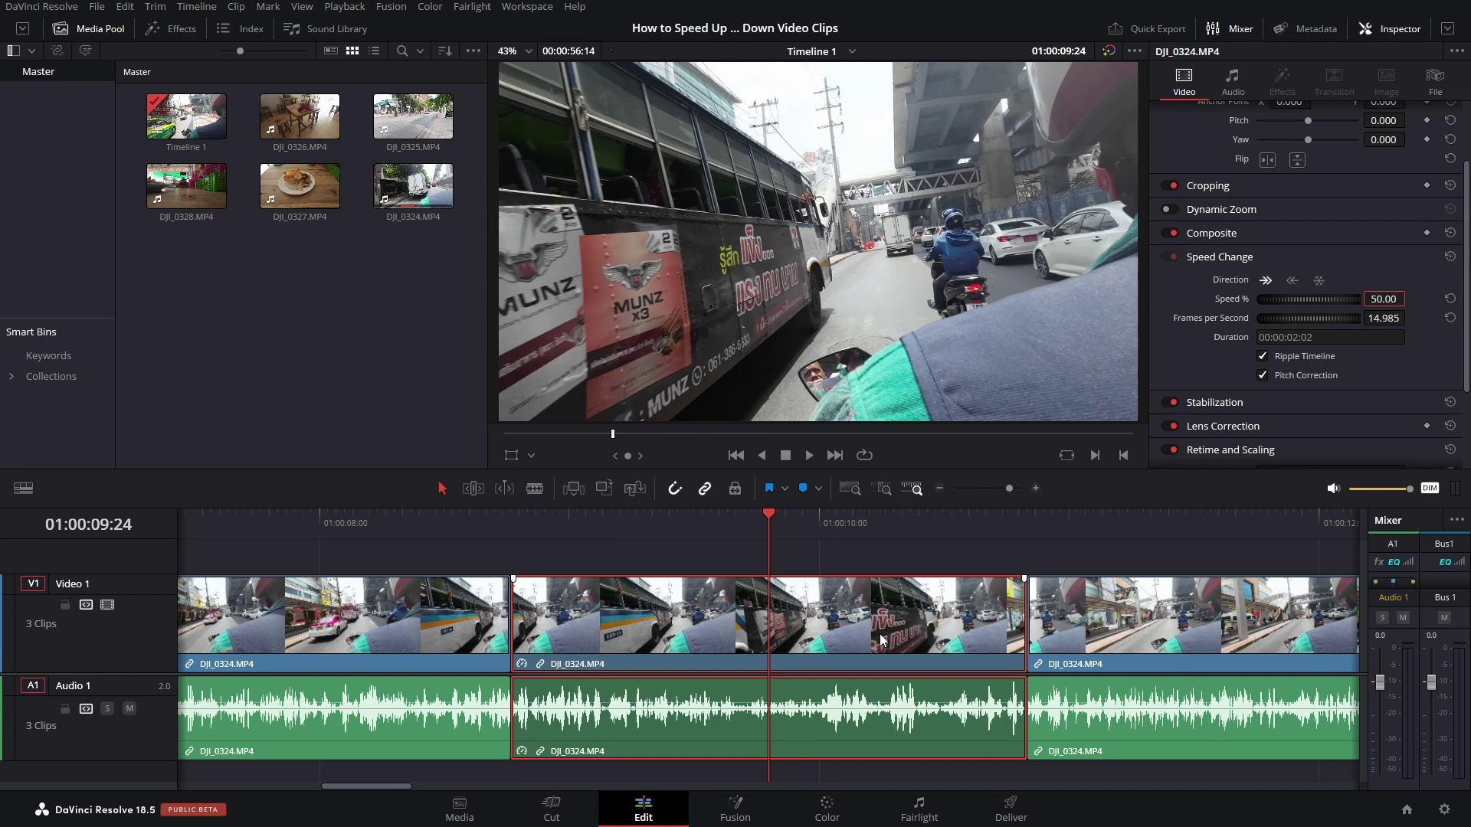
# Play back the 50% section from just before the clip
pyautogui.click(395, 518)
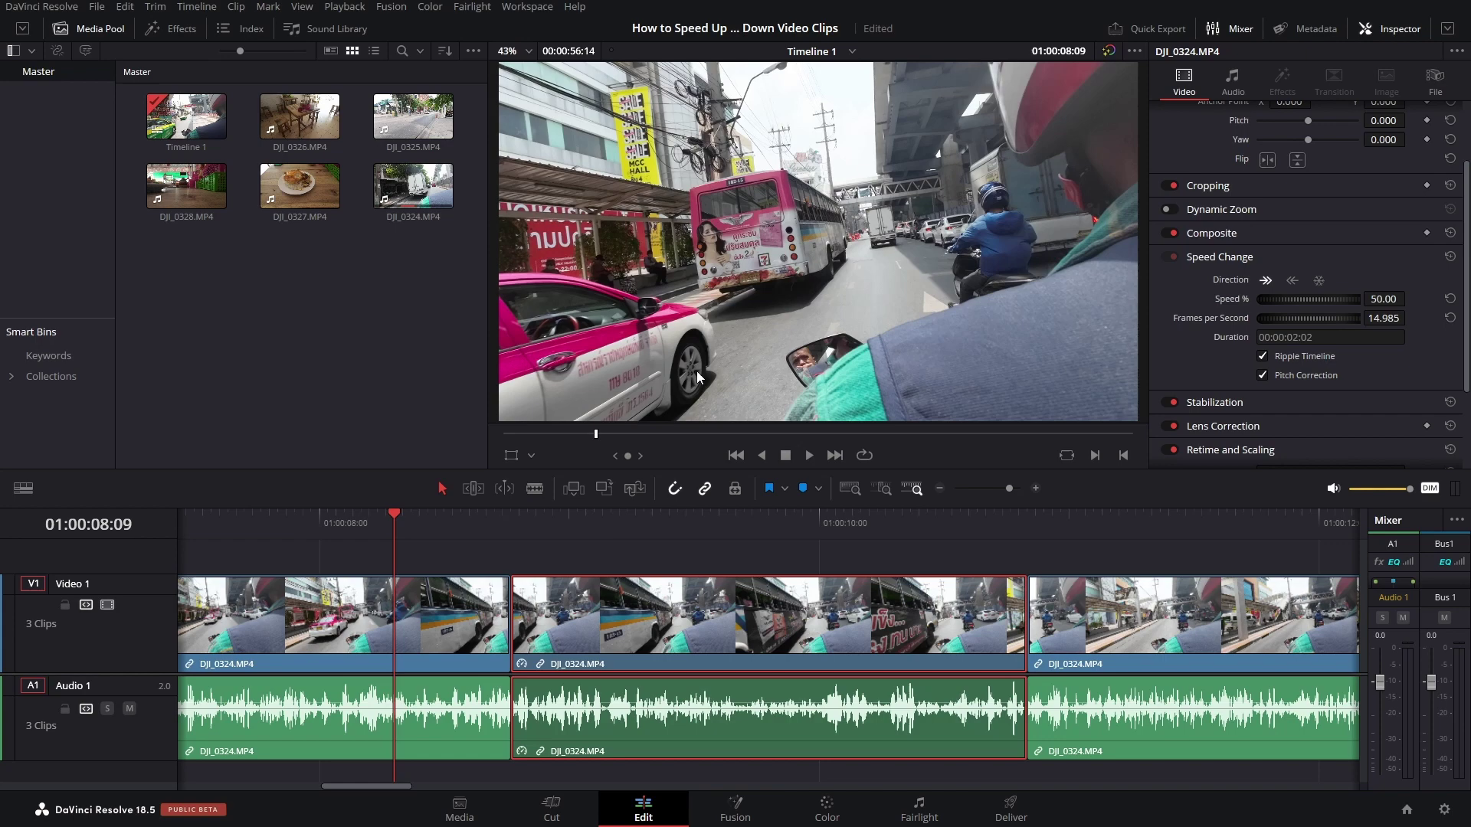
pyautogui.press('space')
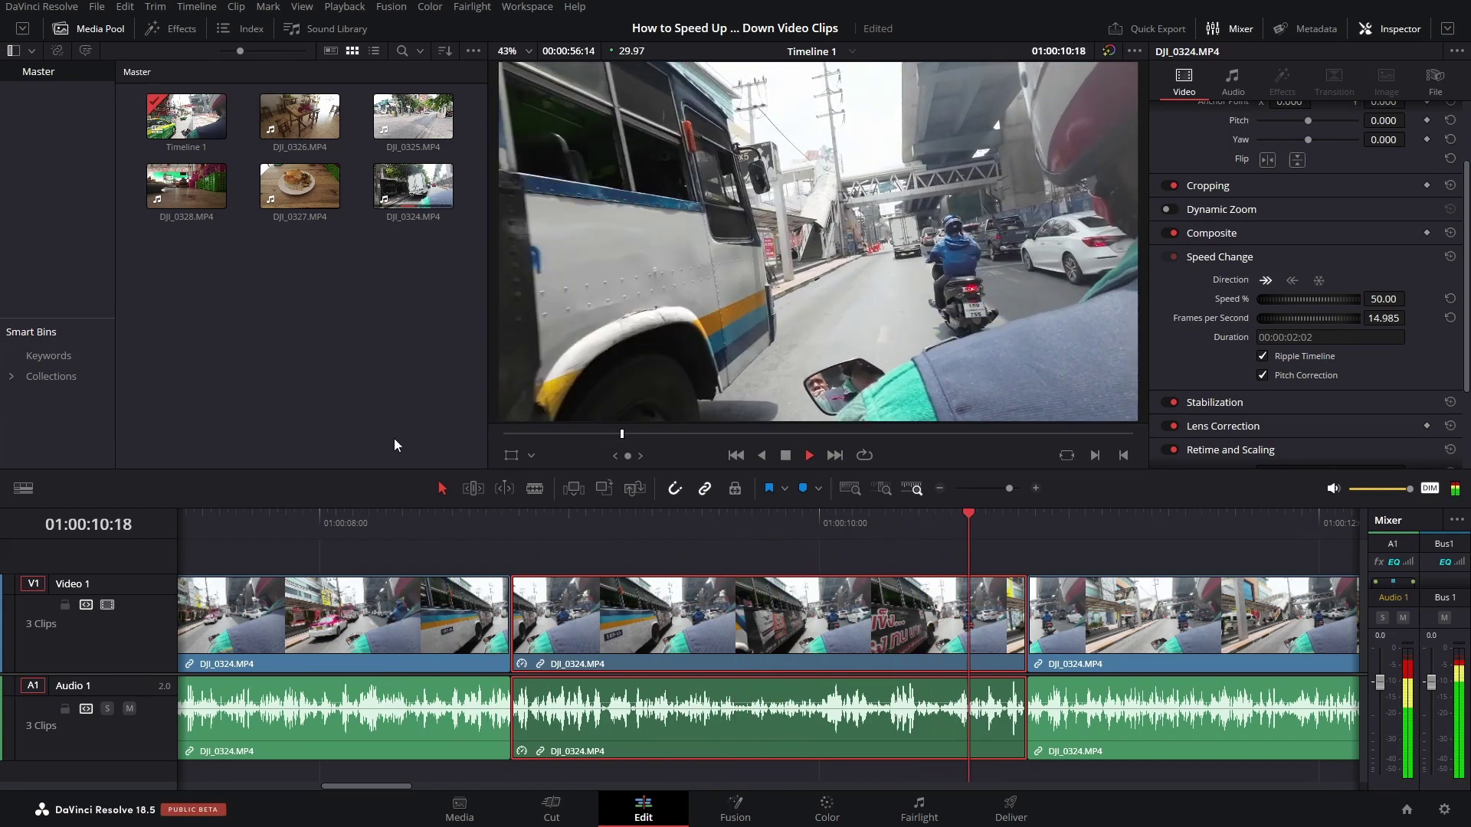
pyautogui.press('space')
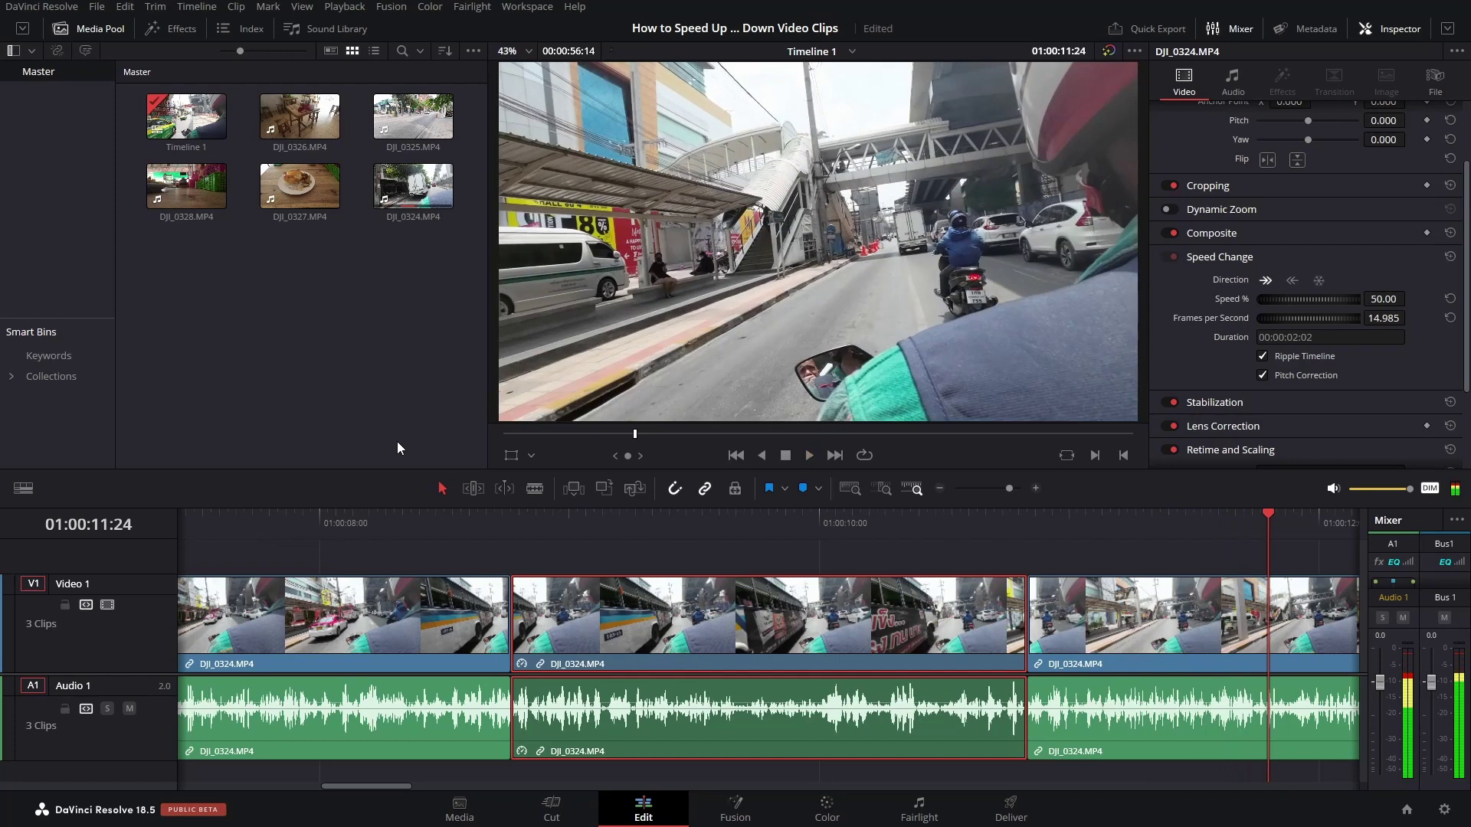
# Set the middle clip's Speed % to 25
pyautogui.click(411, 516)
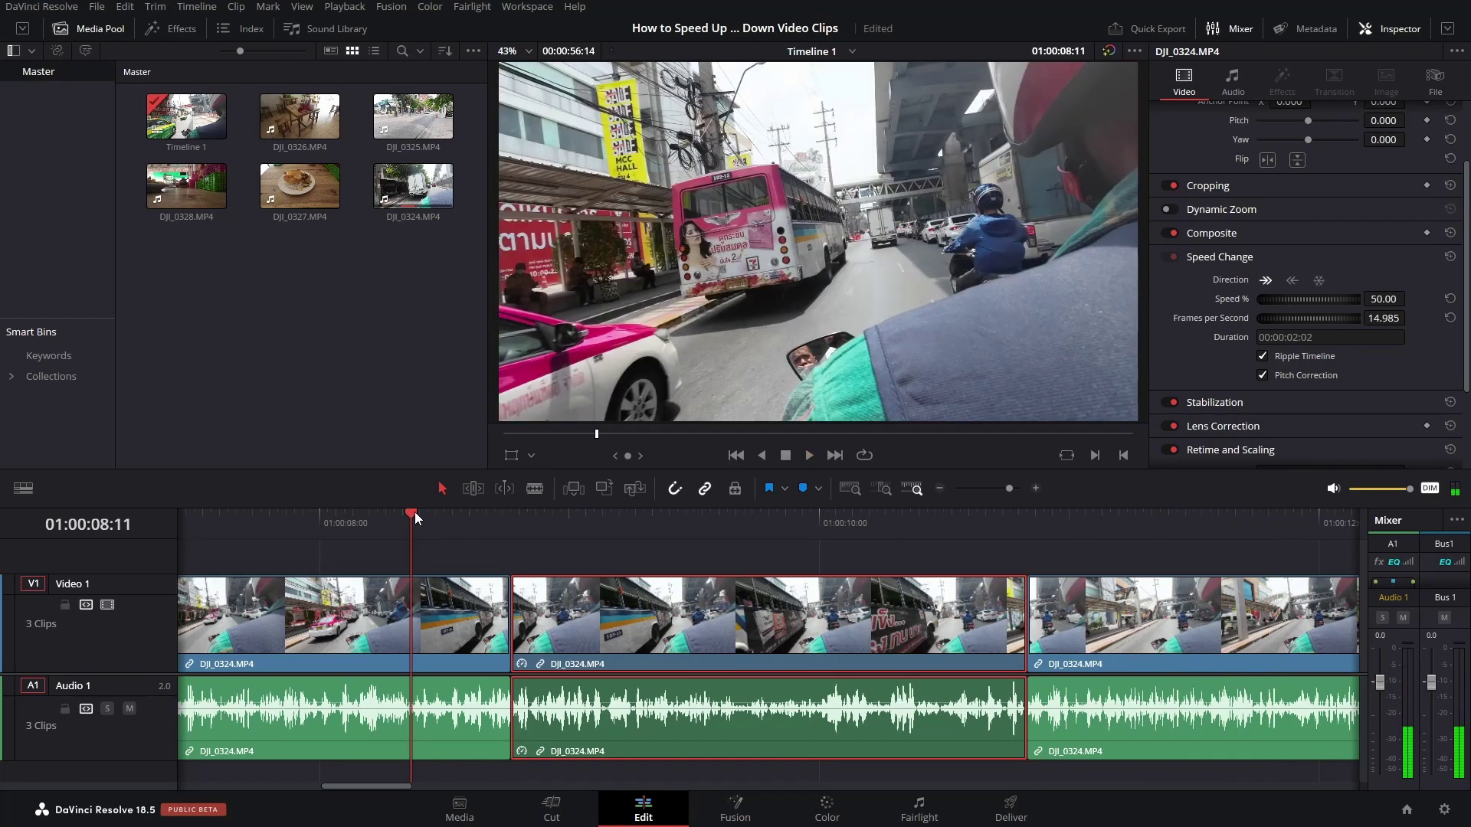
pyautogui.click(1384, 299)
pyautogui.write('25')
pyautogui.press('Return')
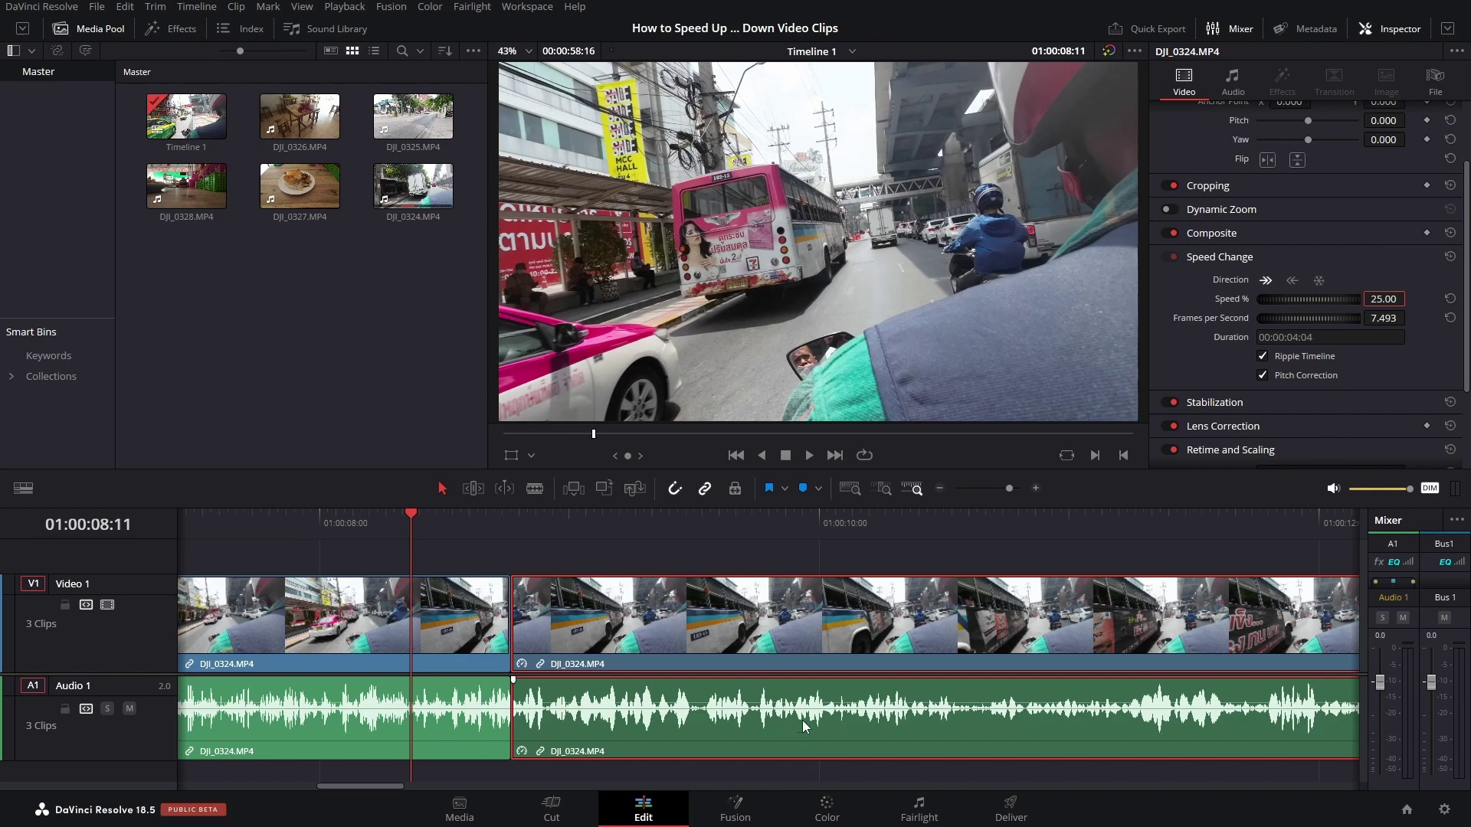
# Lower Audio 1 to about -30 and play the 25% section from 01:00:07:16
pyautogui.scroll(-2, 802, 720)
pyautogui.scroll(-4, 972, 709)
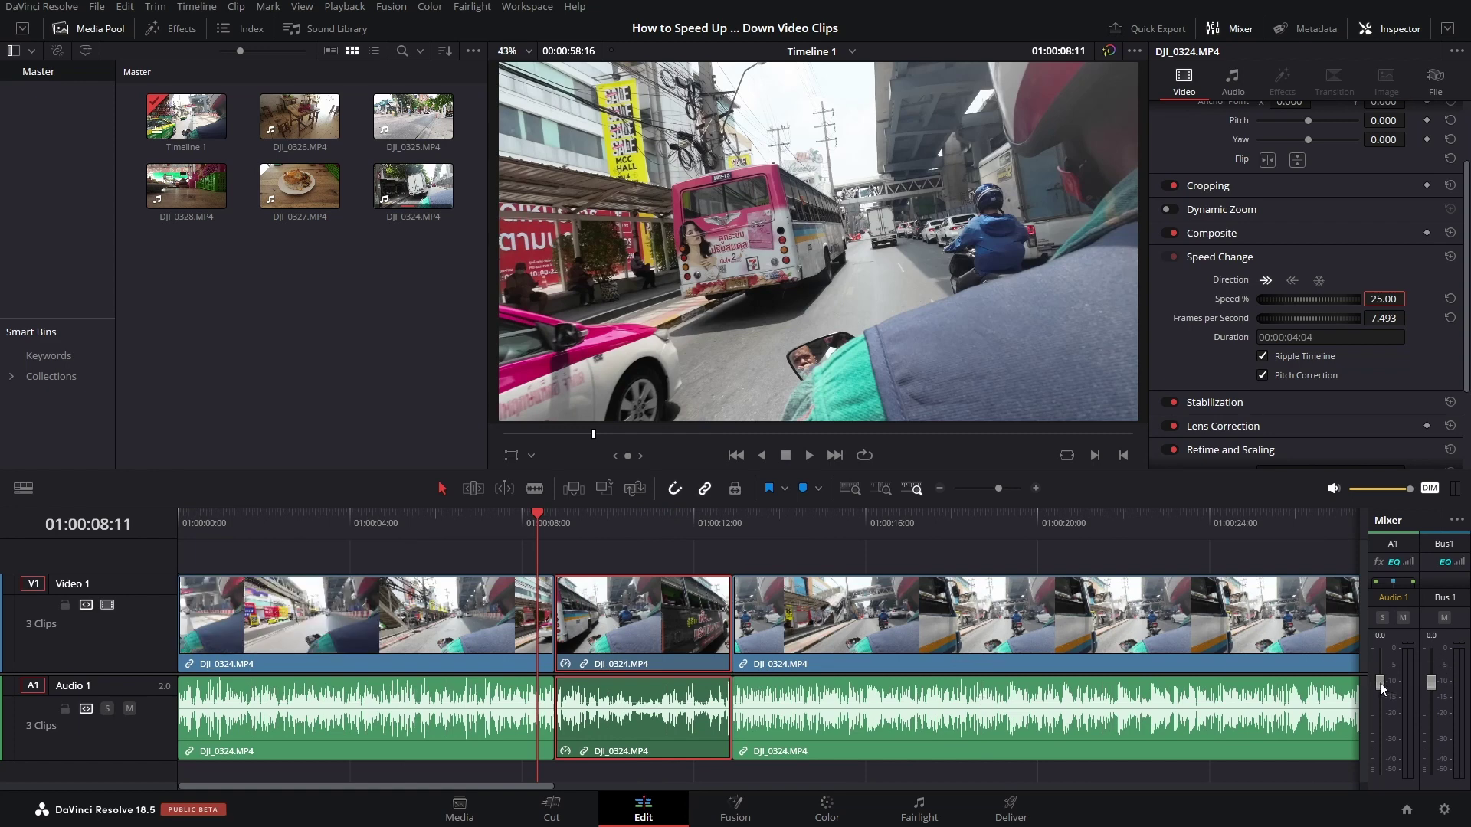
pyautogui.moveTo(1381, 684); pyautogui.dragTo(1381, 743)
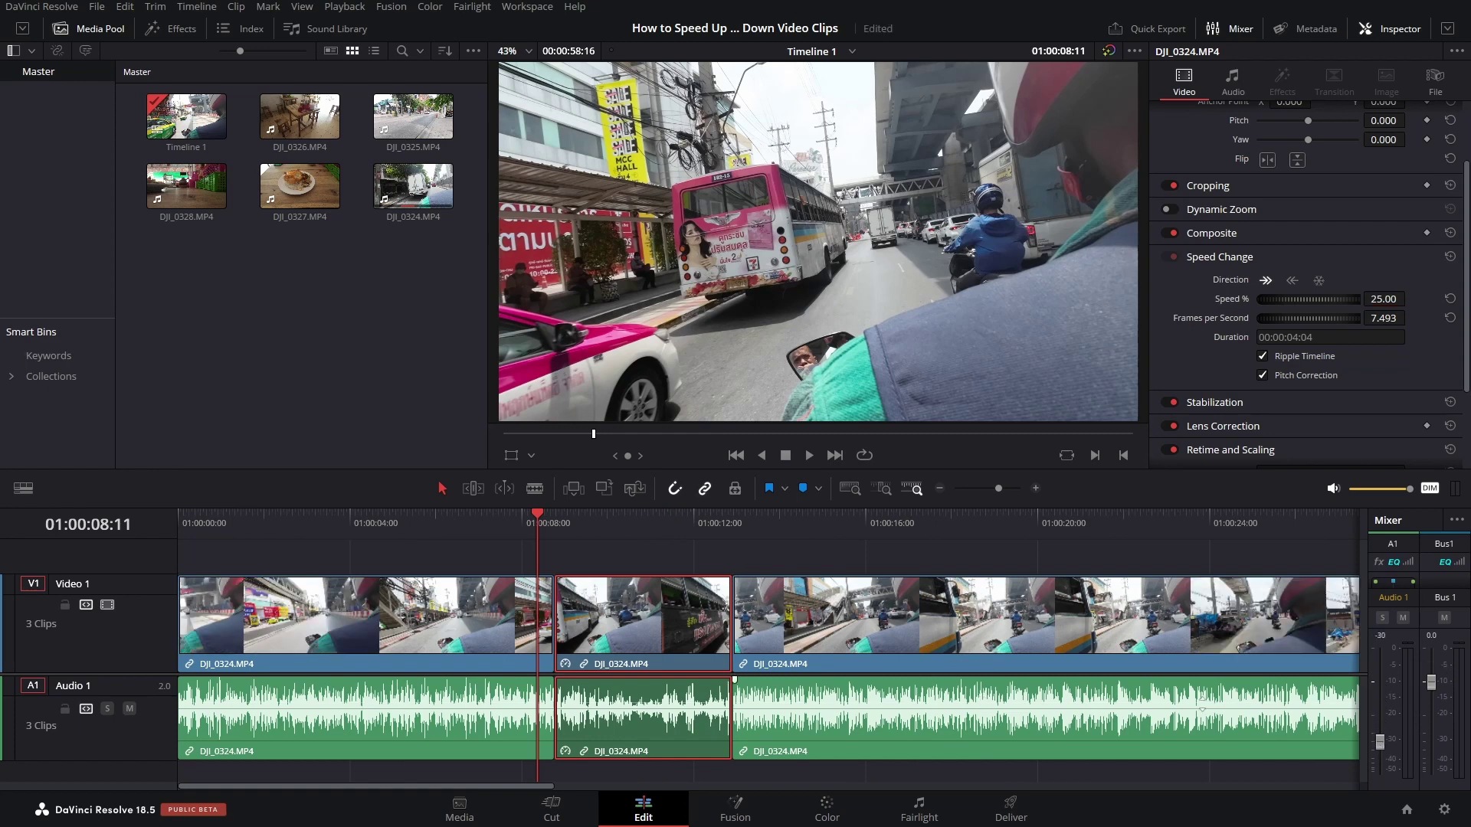
pyautogui.click(502, 527)
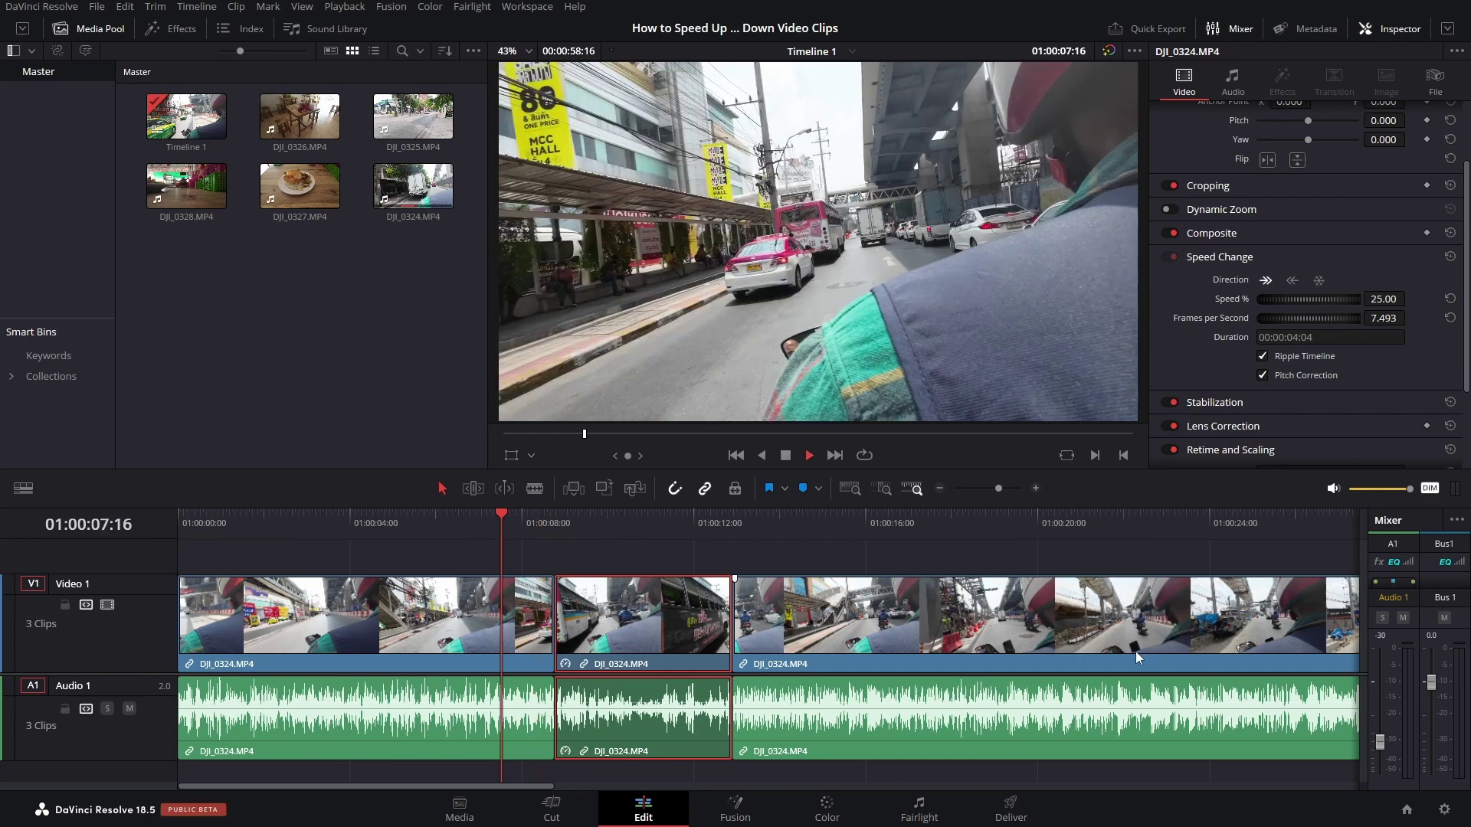
pyautogui.press('space')
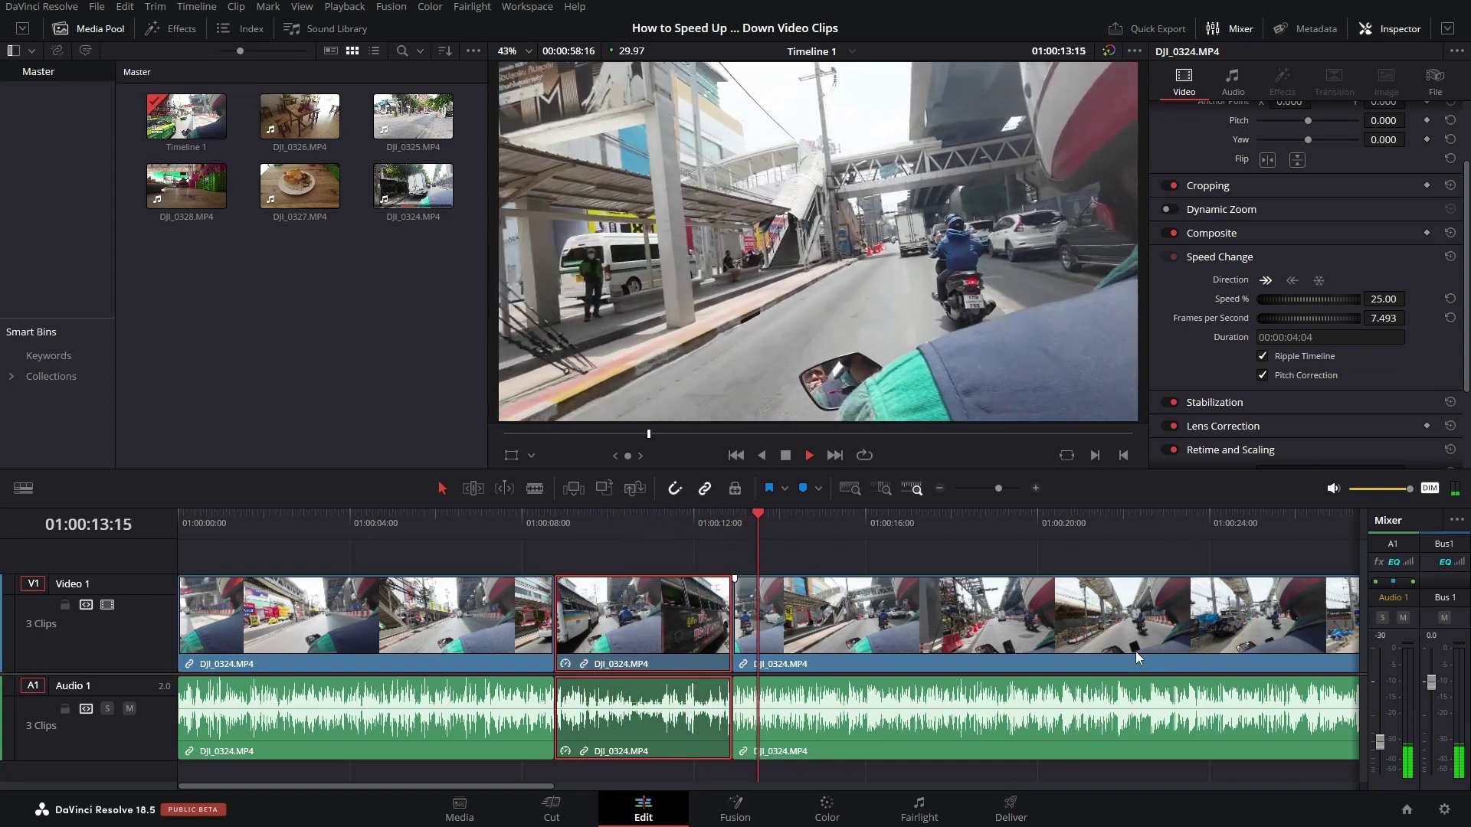
pyautogui.press('space')
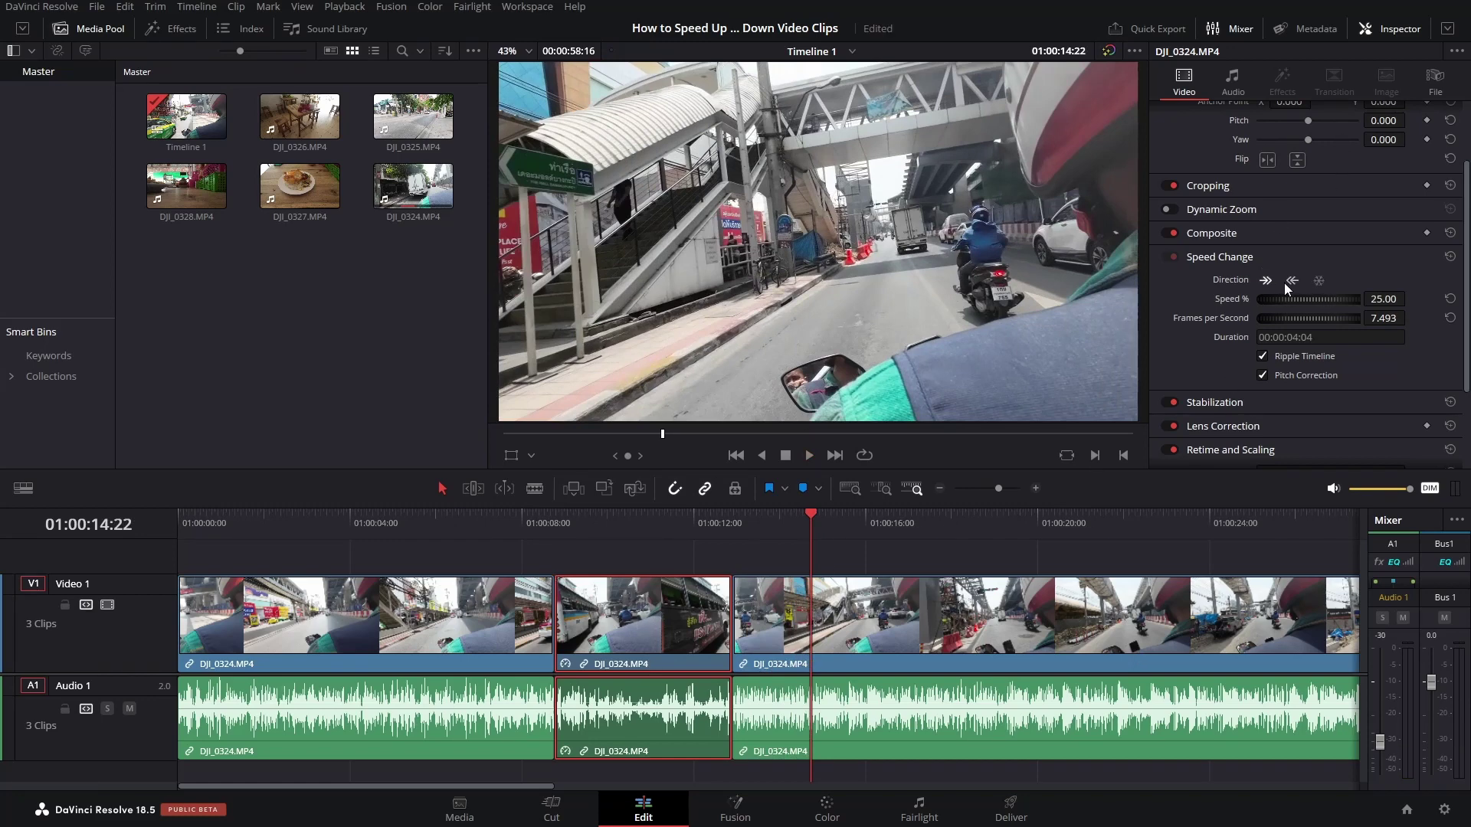
# Reverse the middle clip to -25% speed and play the reversed section
pyautogui.click(1292, 283)
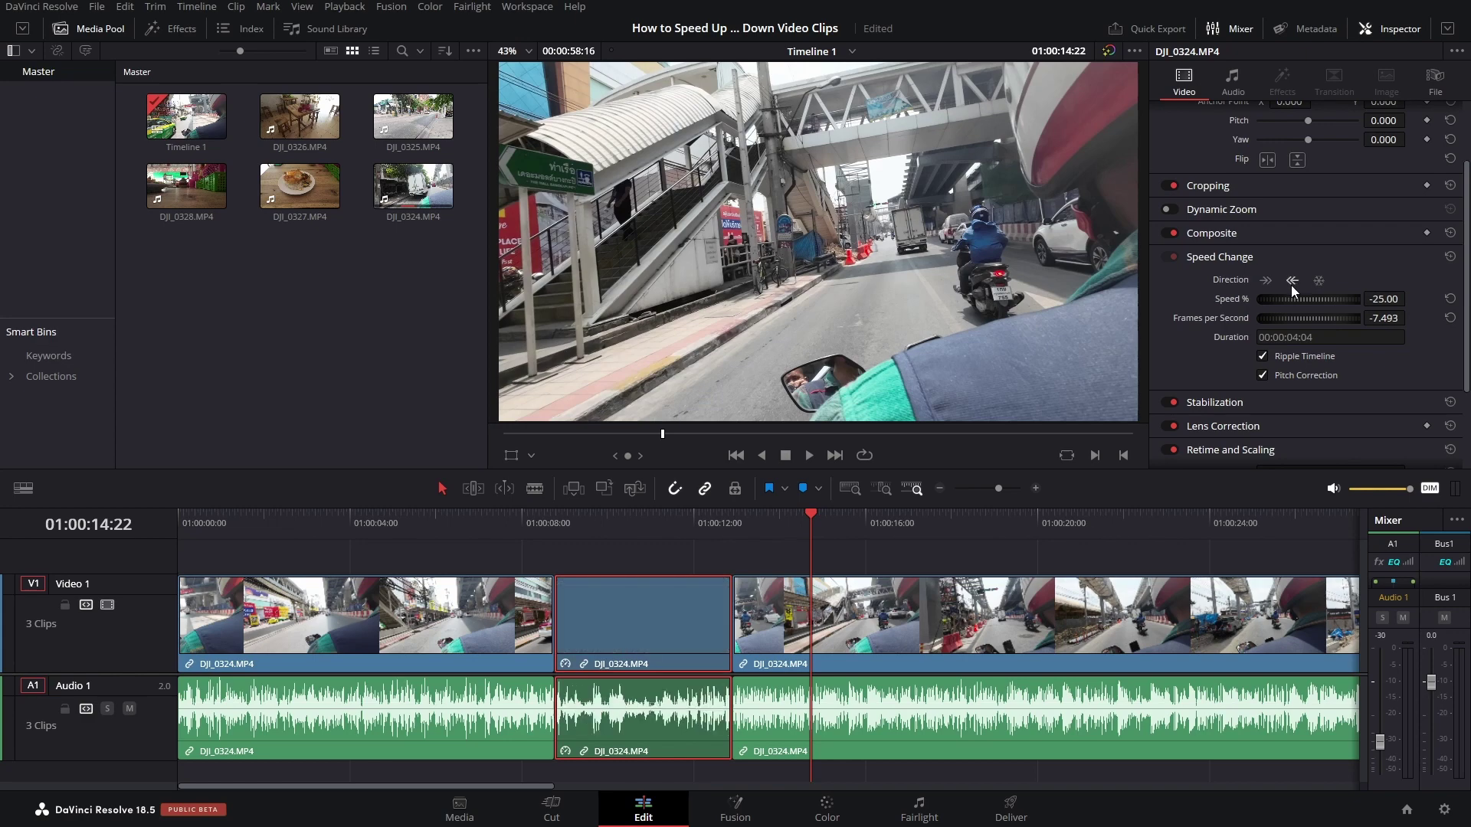
pyautogui.click(498, 521)
pyautogui.press('space')
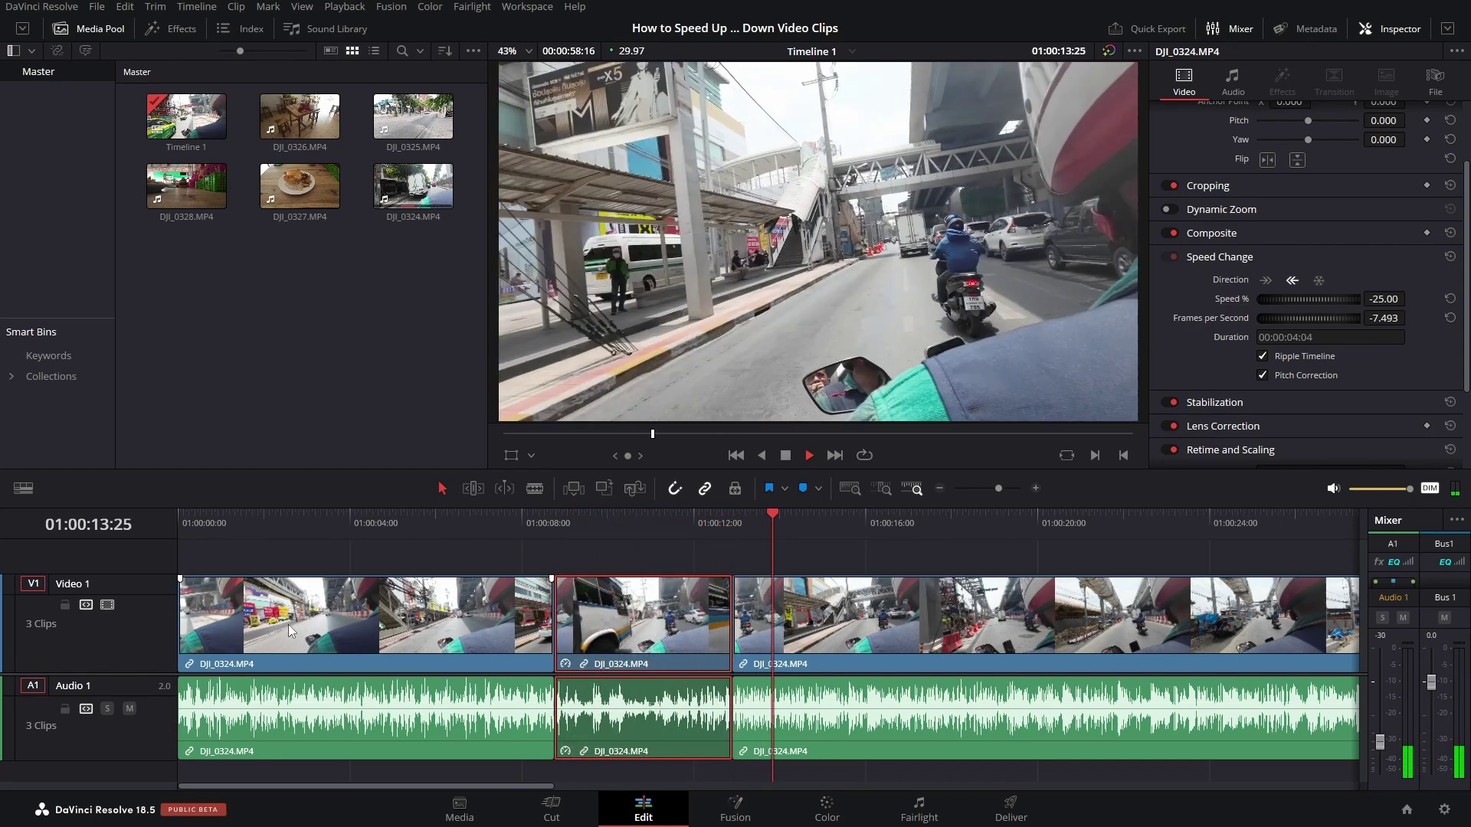
pyautogui.press('space')
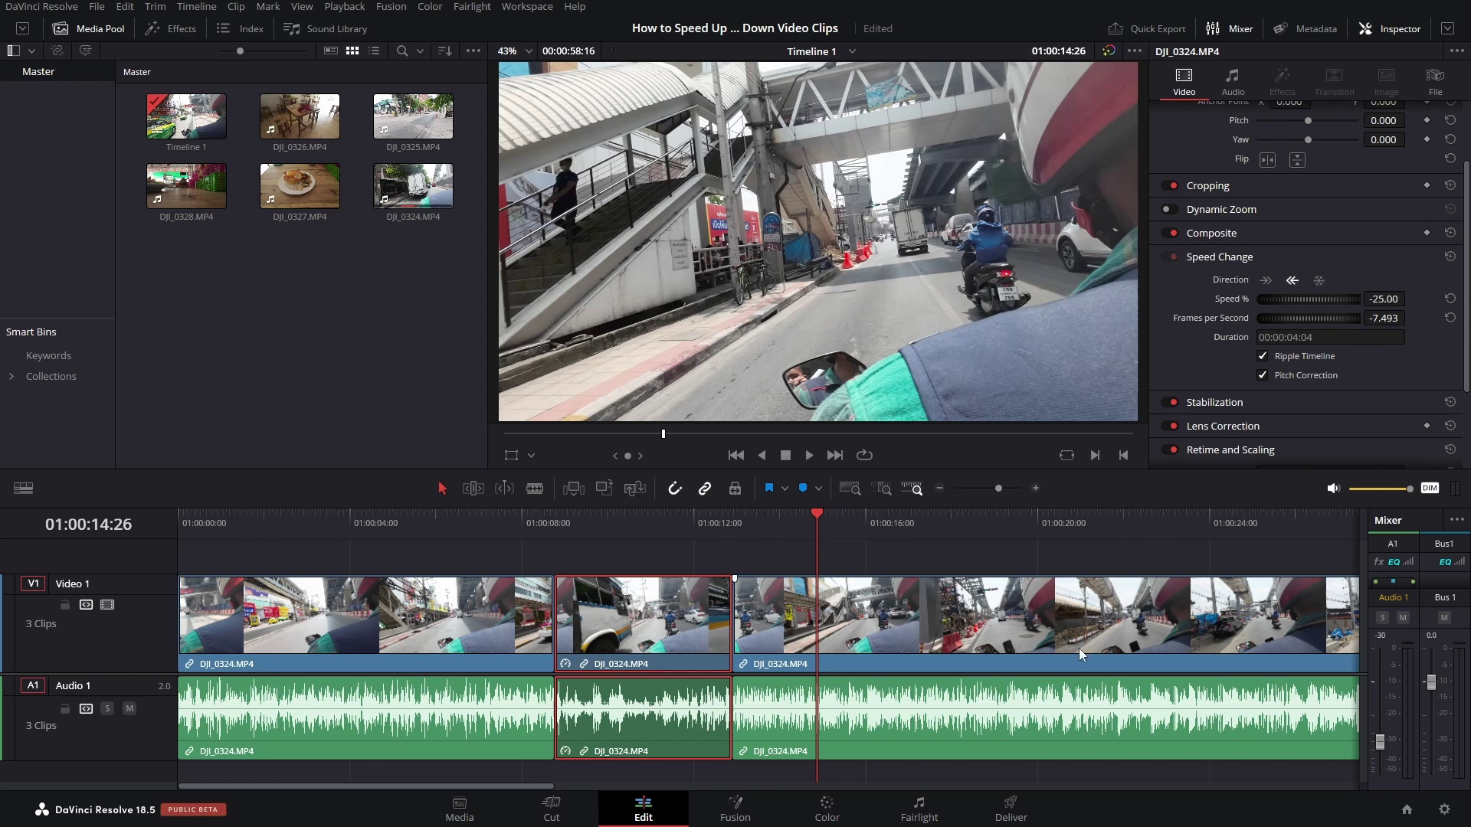
# In Project Settings' Frame Interpolation, review the Retime process choices and keep Nearest
pyautogui.click(1444, 810)
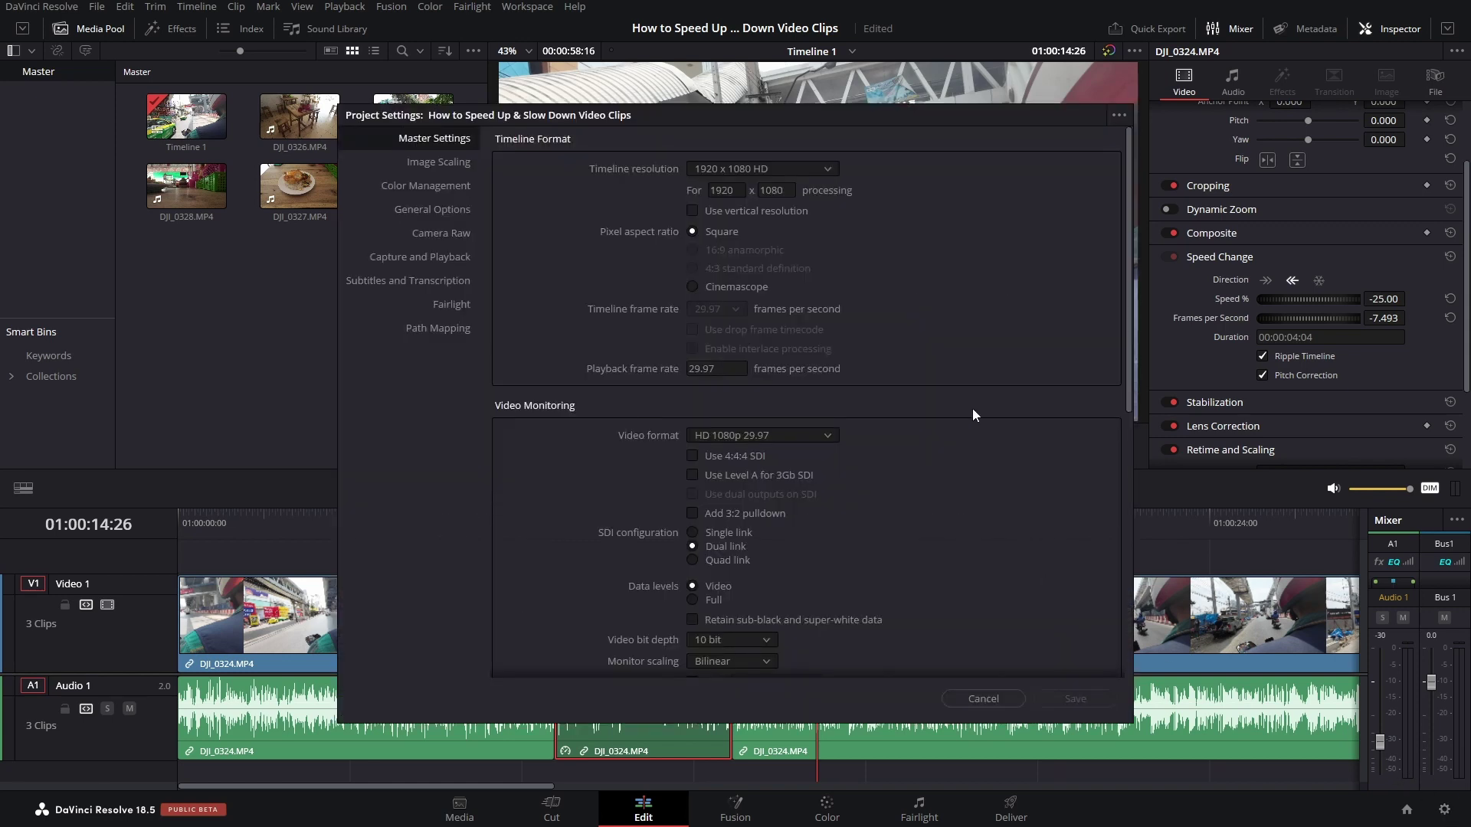
pyautogui.moveTo(1130, 243); pyautogui.dragTo(1135, 536)
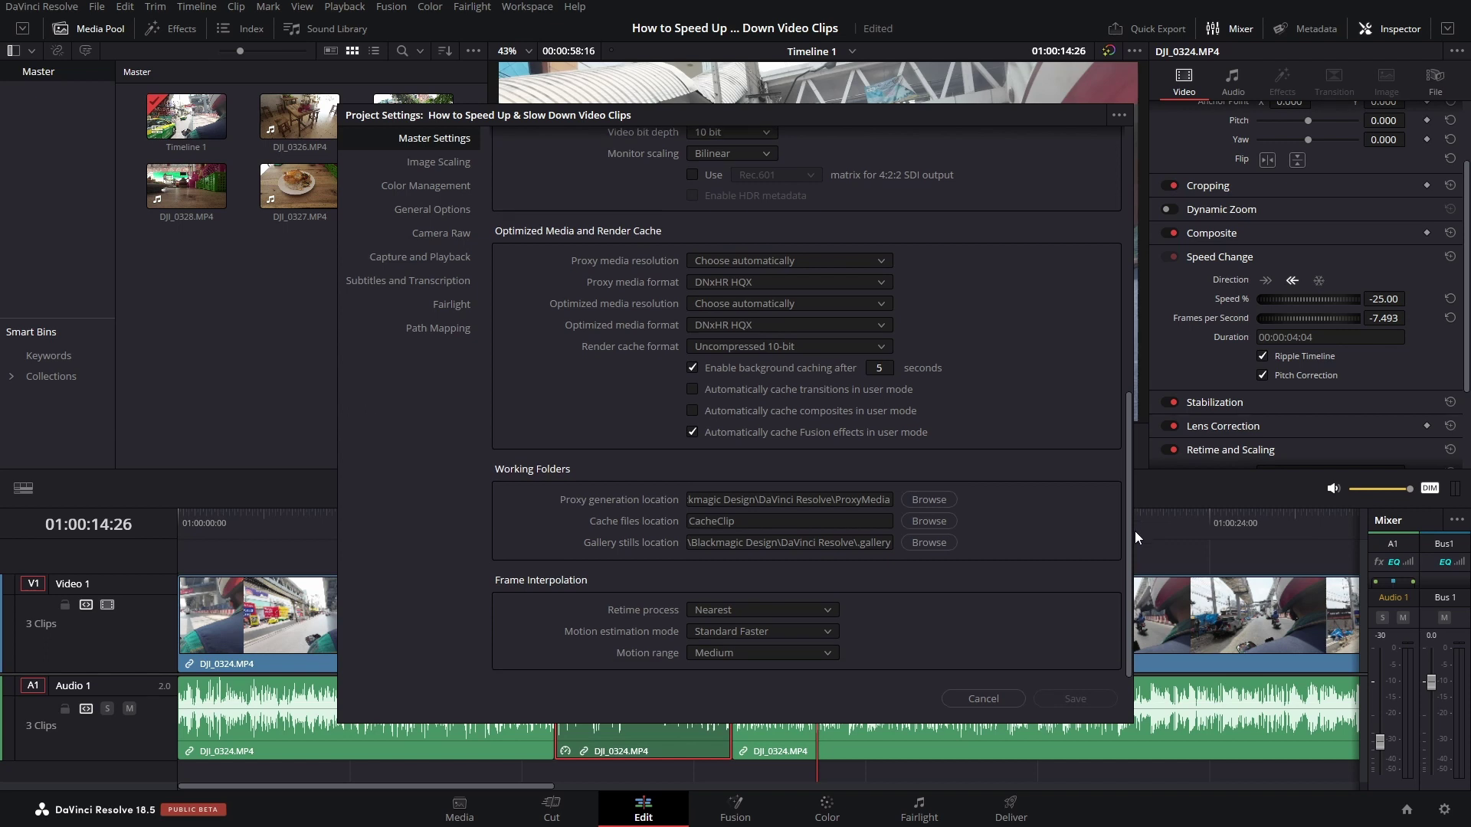
pyautogui.click(827, 610)
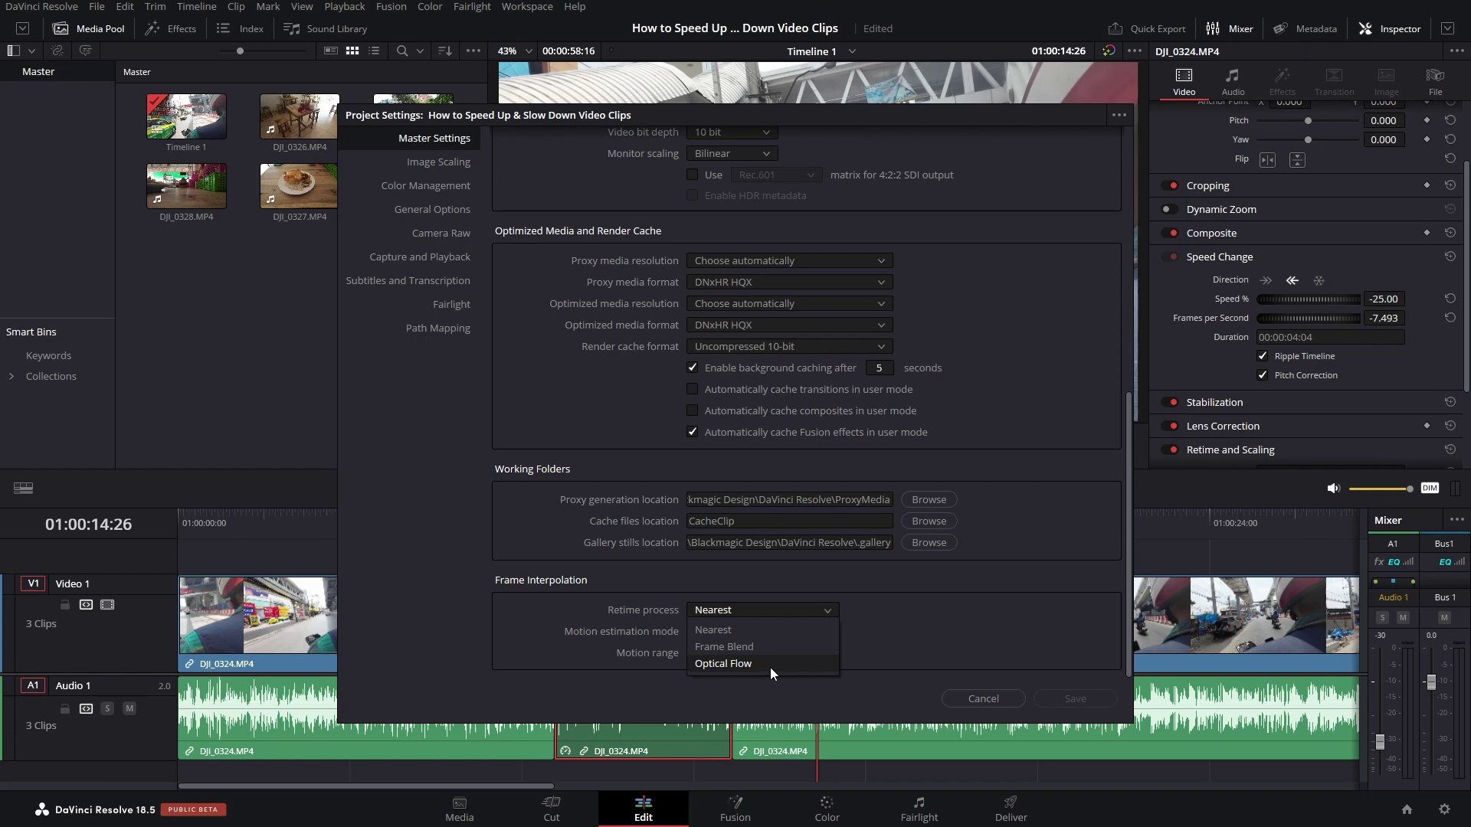
pyautogui.click(912, 637)
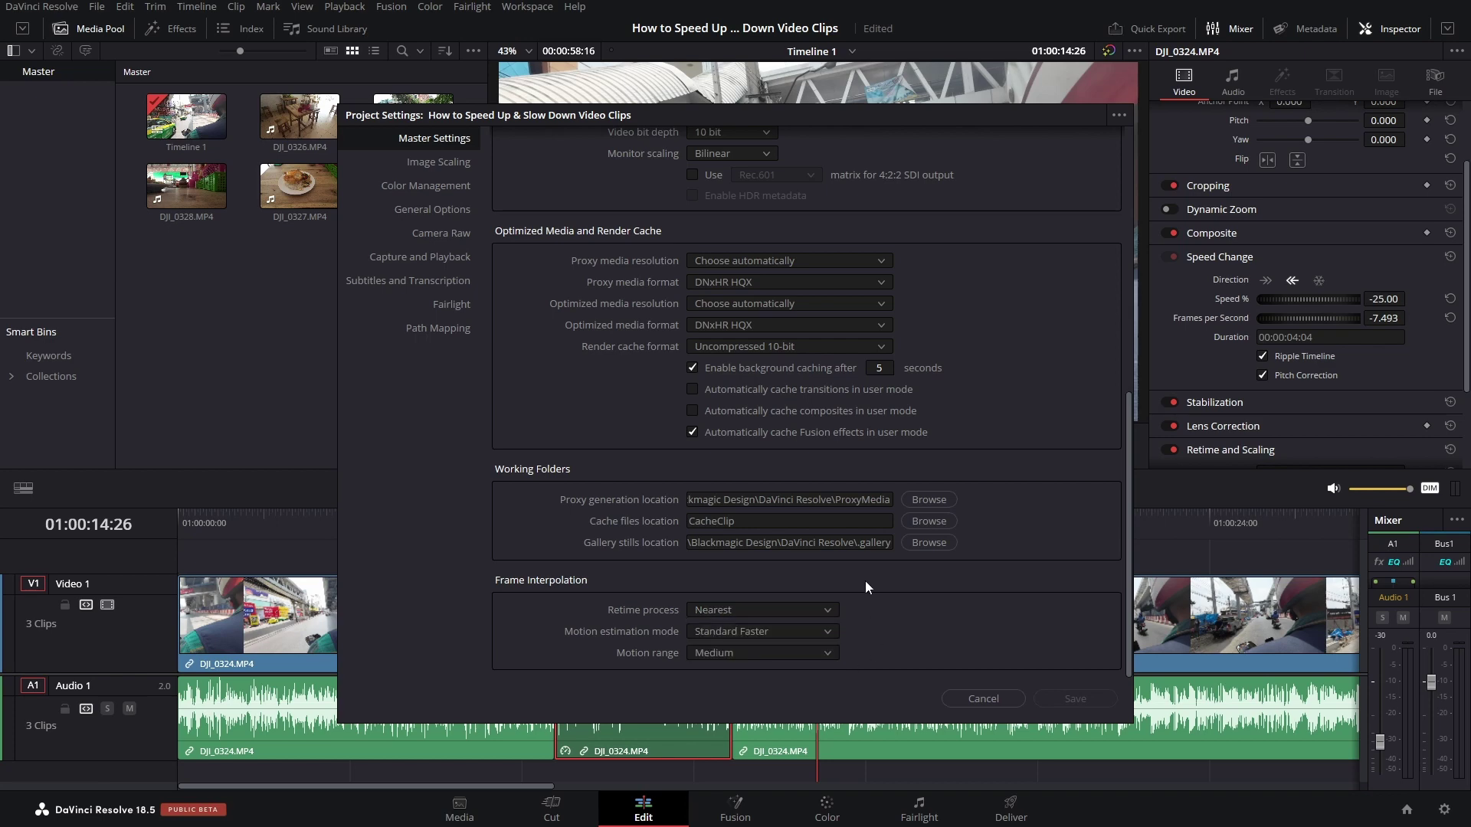
# Cancel the Project Settings dialog, leaving the retime process at Nearest and returning to the Edit page
pyautogui.click(975, 698)
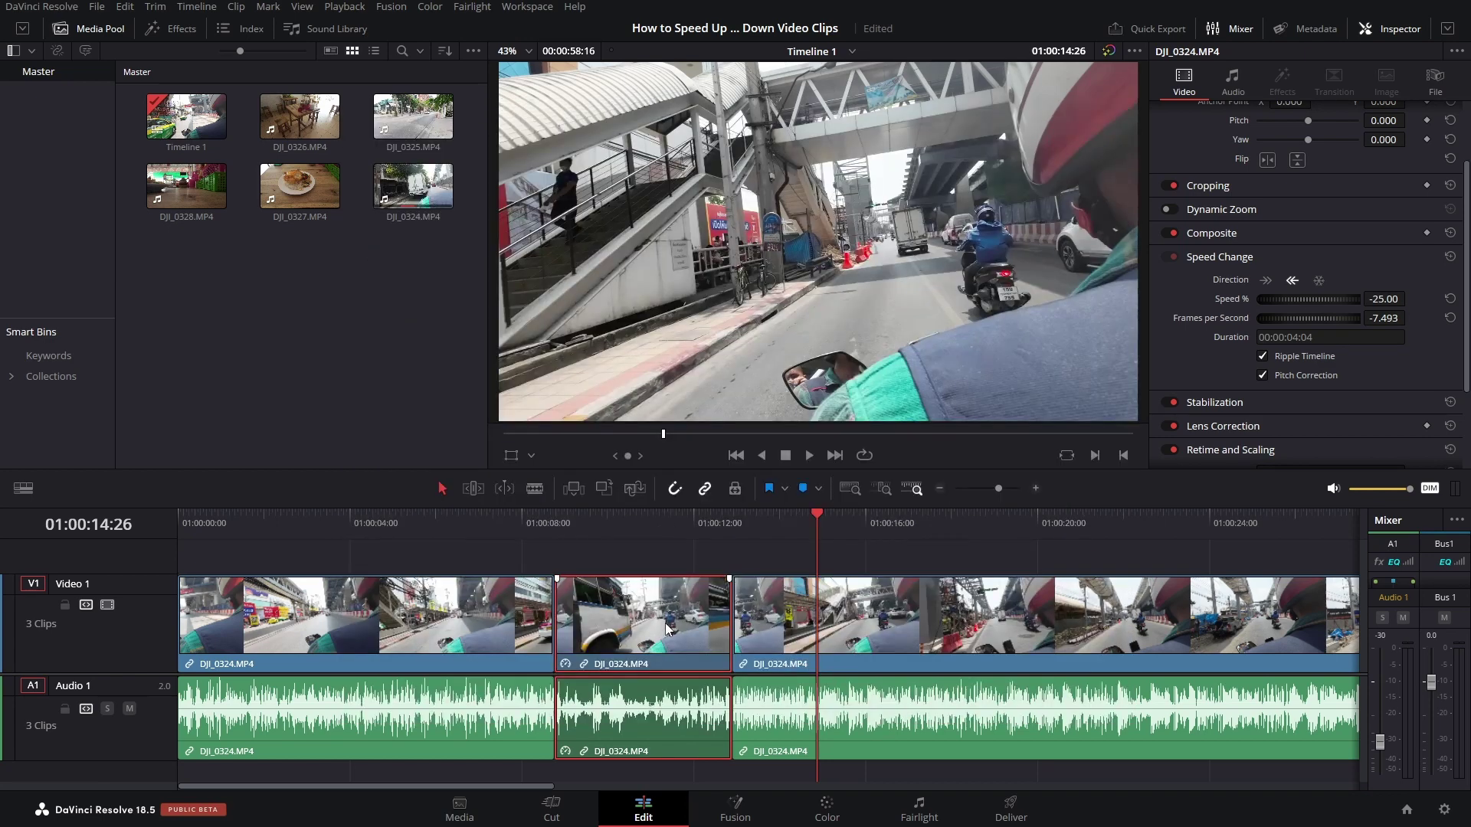